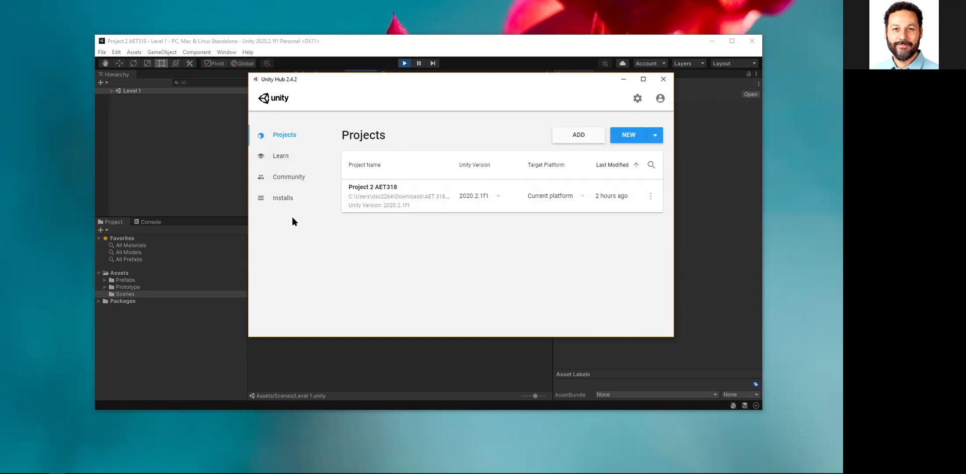
- Confirm the 2020.2.1f1 install already has Mac and Windows build modules, then minimize Unity Hub
{"action": "left_click", "coordinate": [281, 199]}
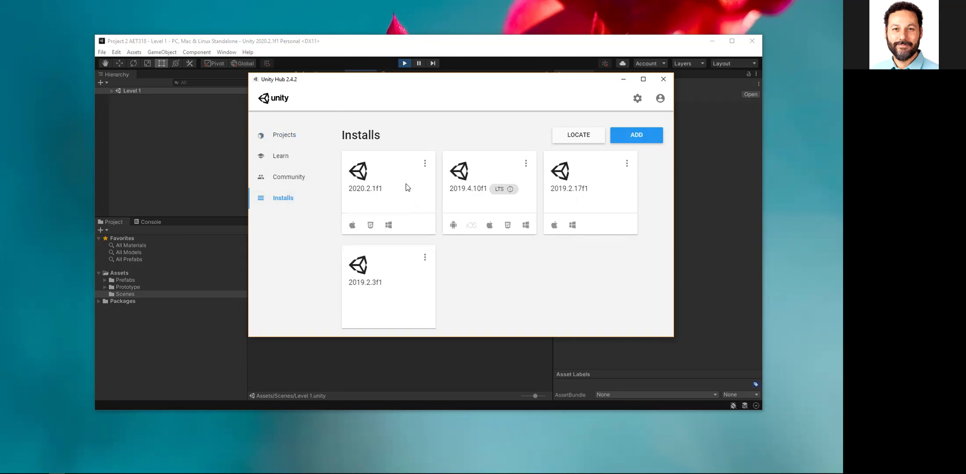
{"action": "left_click", "coordinate": [425, 164]}
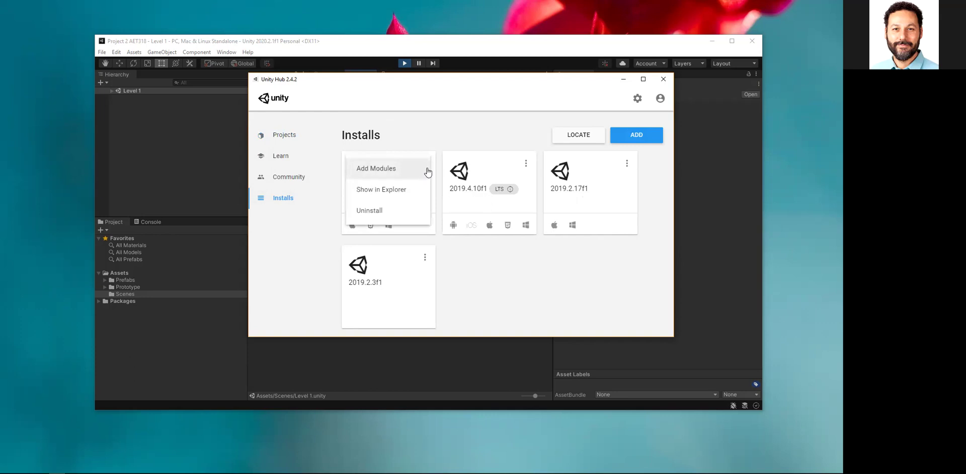
{"action": "left_click", "coordinate": [362, 169]}
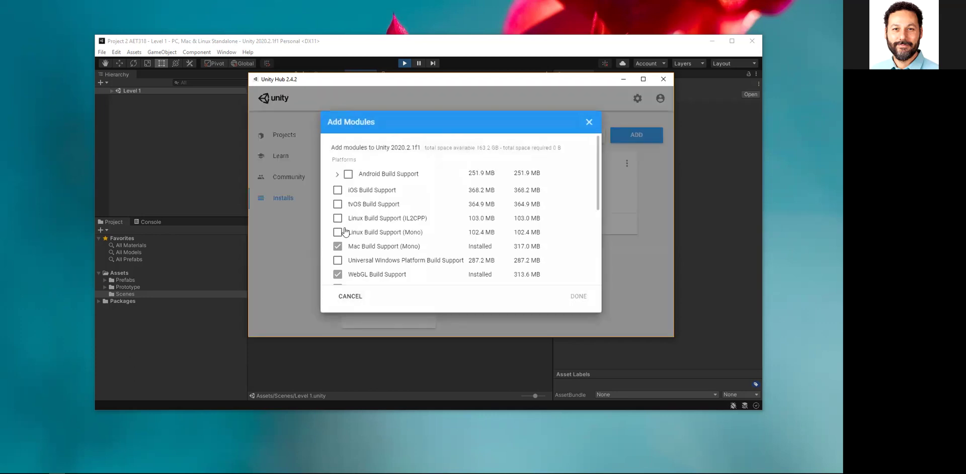
{"action": "scroll", "coordinate": [345, 231], "scroll_direction": "down", "scroll_amount": 1}
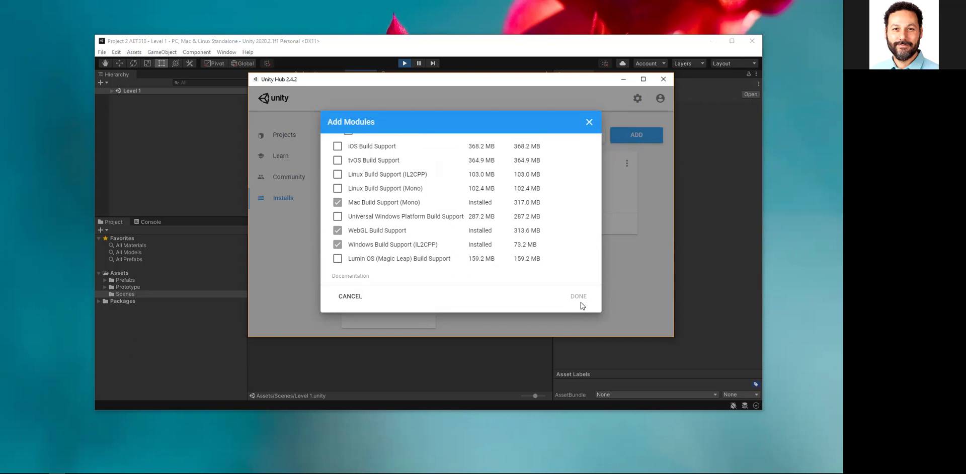
{"action": "left_click", "coordinate": [589, 124]}
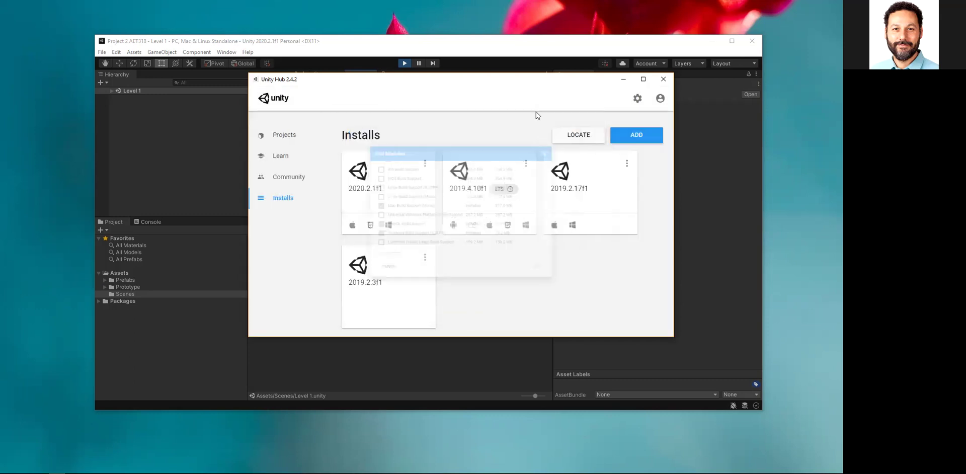
{"action": "left_click", "coordinate": [623, 80]}
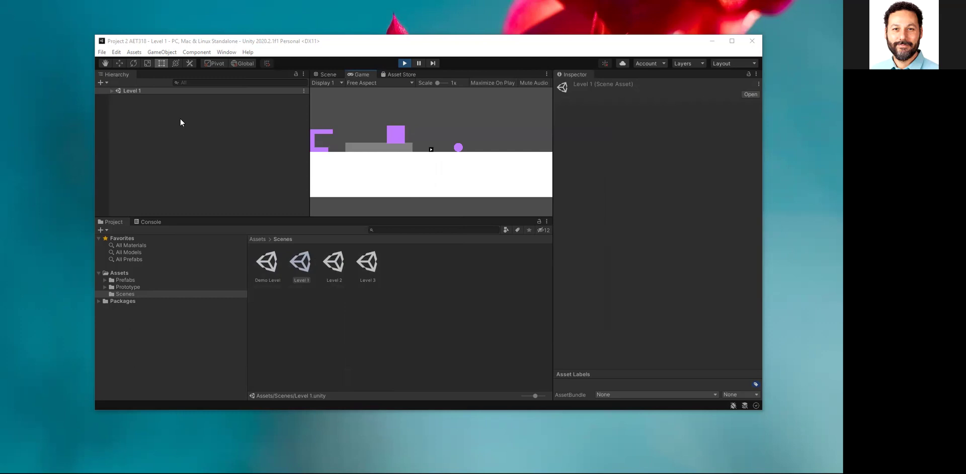
- In Build Settings, keep Windows as the standalone Target Platform and start the build
{"action": "left_click", "coordinate": [102, 53]}
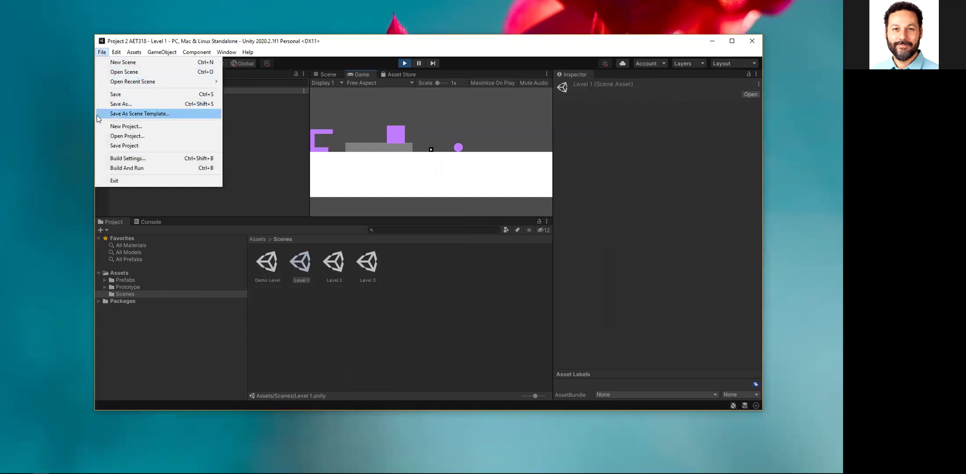
{"action": "mouse_move", "coordinate": [112, 53]}
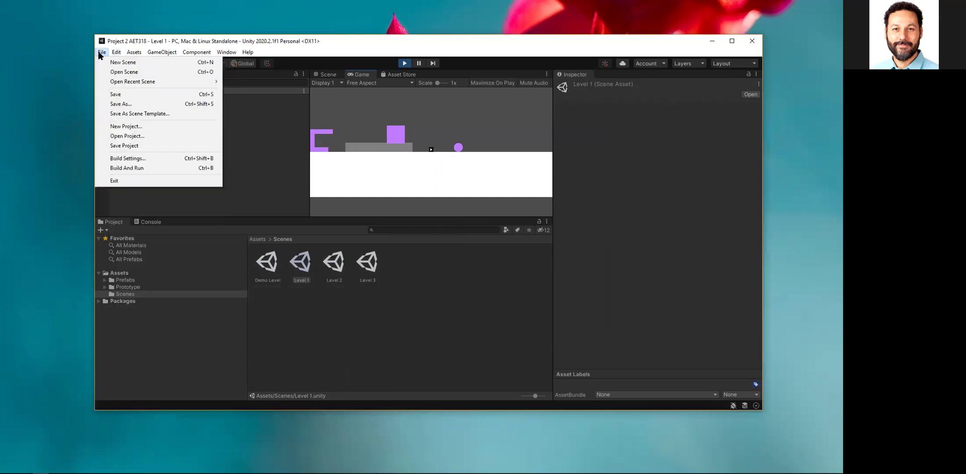
{"action": "left_click", "coordinate": [107, 158]}
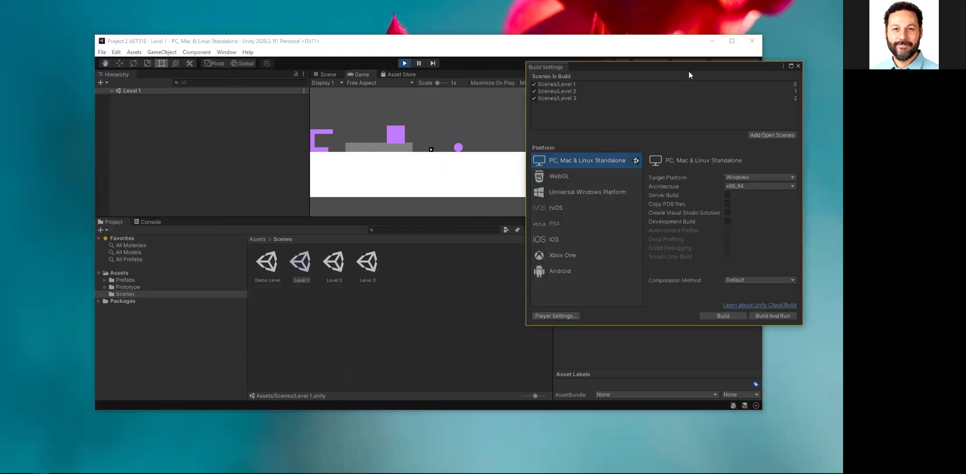
{"action": "left_click_drag", "start_coordinate": [644, 65], "coordinate": [375, 52]}
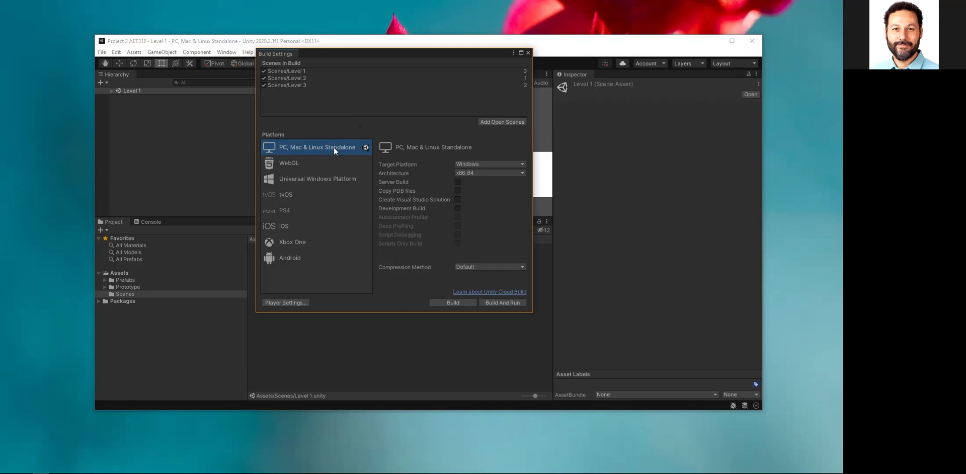
{"action": "left_click", "coordinate": [478, 166]}
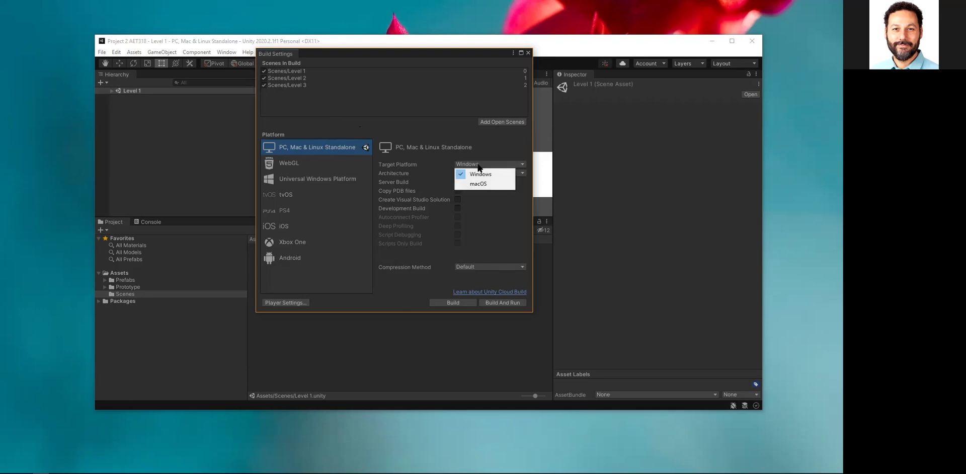
{"action": "left_click", "coordinate": [425, 163]}
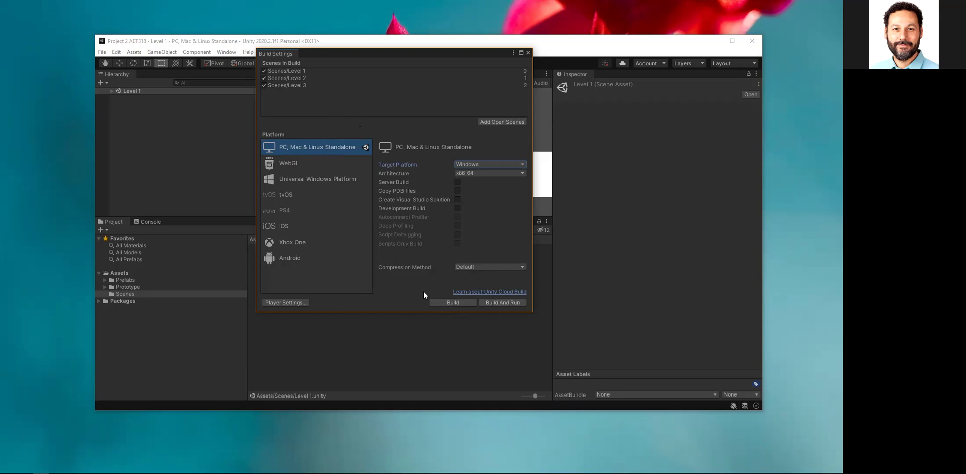
{"action": "left_click", "coordinate": [443, 302]}
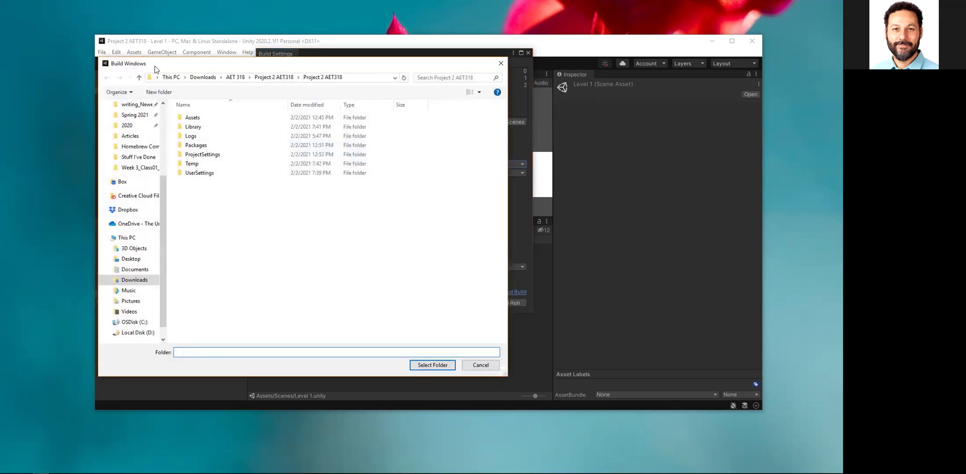
- Create a new Desktop folder named with the user's name followed by 'Project1_'
{"action": "left_click_drag", "start_coordinate": [246, 68], "coordinate": [351, 57]}
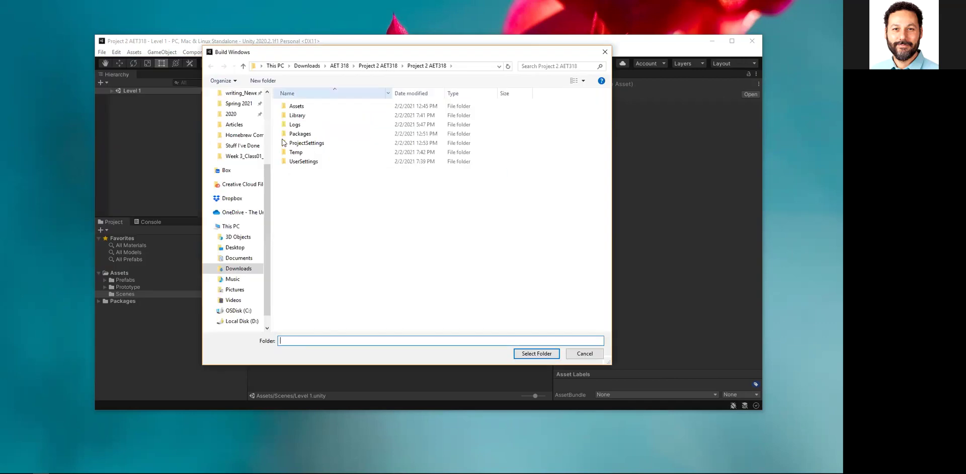
{"action": "left_click", "coordinate": [235, 247]}
{"action": "right_click", "coordinate": [326, 173]}
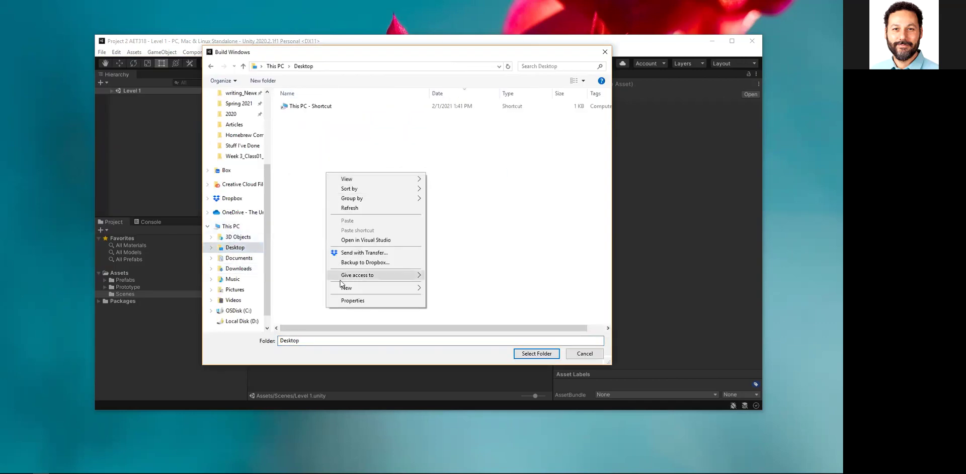
{"action": "left_click", "coordinate": [445, 289]}
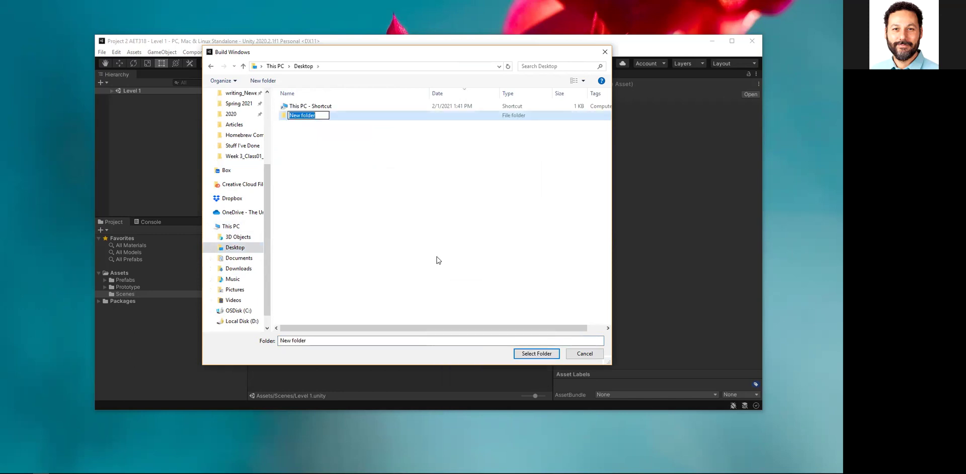
{"action": "type", "text": "dcohen_Project1_"}
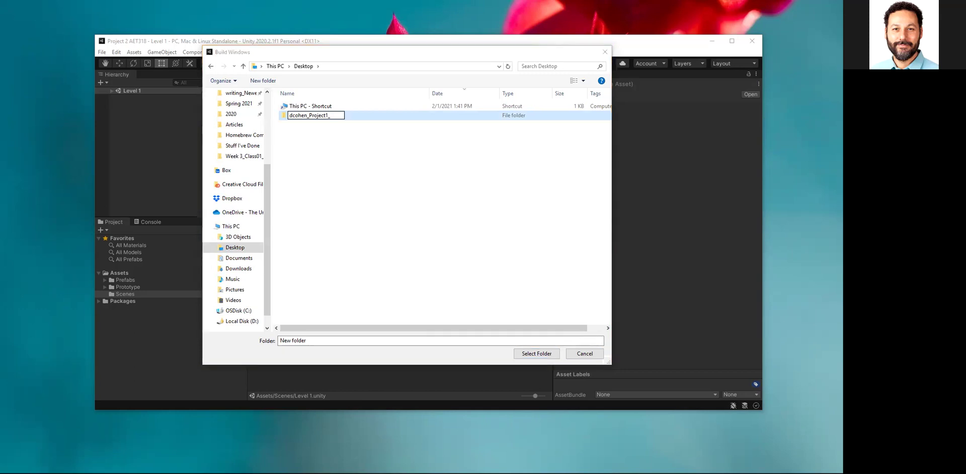
{"action": "key", "text": "Return"}
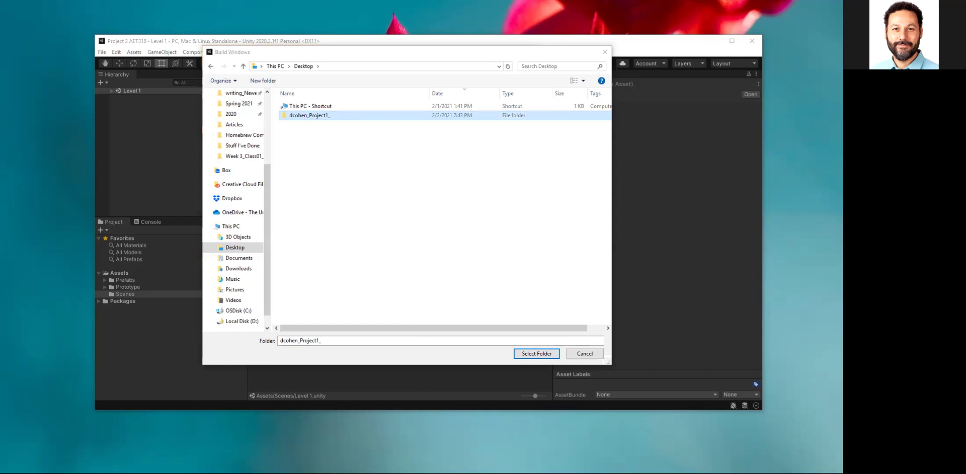
- Append the date 02022021 to the folder name and open the folder
{"action": "left_click", "coordinate": [327, 117]}
{"action": "left_click", "coordinate": [328, 117]}
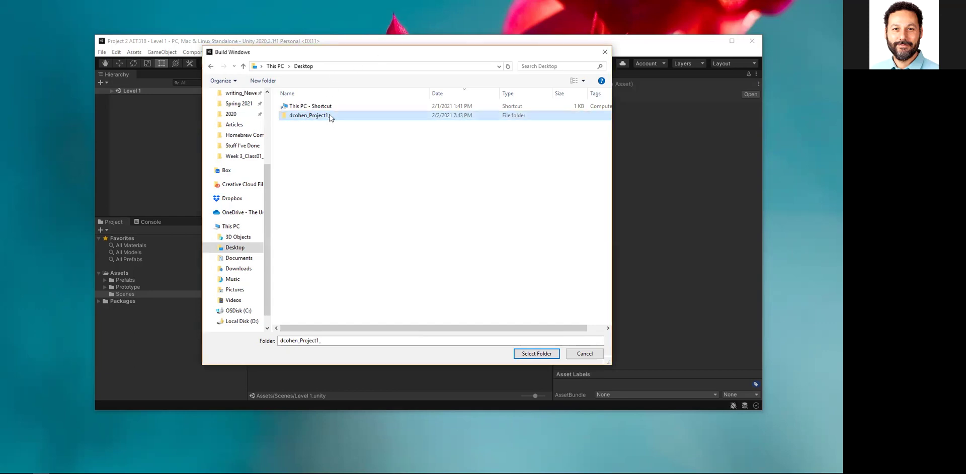
{"action": "left_click", "coordinate": [330, 117]}
{"action": "left_click", "coordinate": [330, 115]}
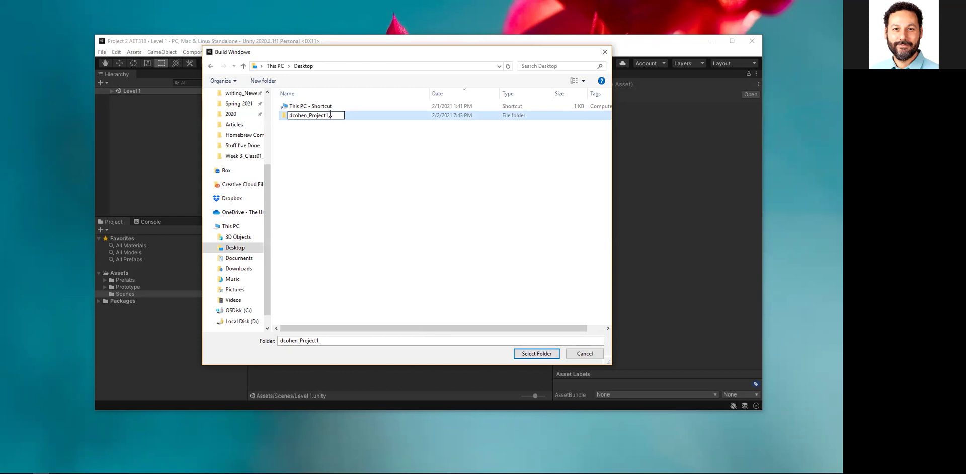
{"action": "type", "text": "02022021"}
{"action": "left_click", "coordinate": [301, 155]}
{"action": "left_click", "coordinate": [294, 120]}
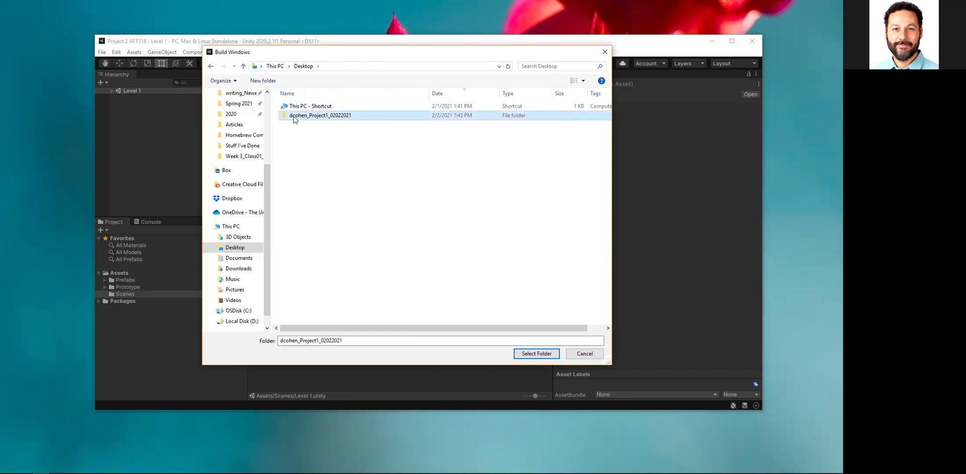
{"action": "double_click", "coordinate": [295, 120]}
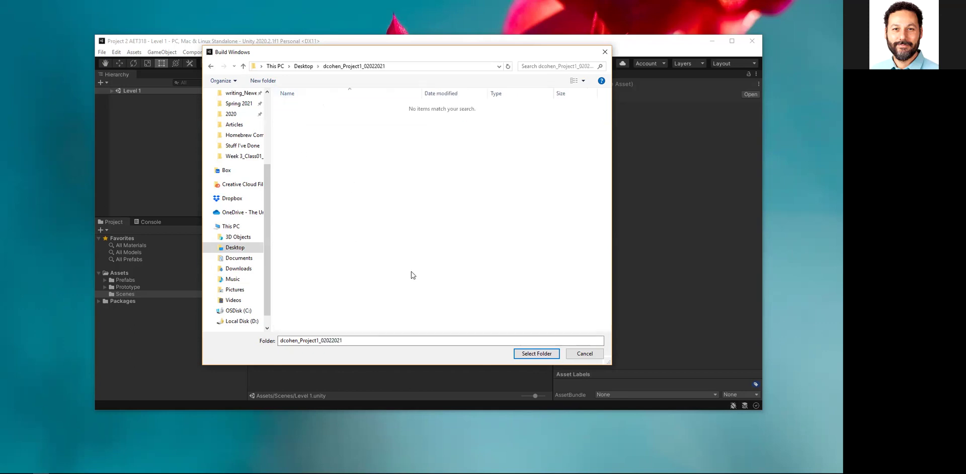
- Select the dated folder as the destination so the Windows build runs into it
{"action": "left_click", "coordinate": [524, 355]}
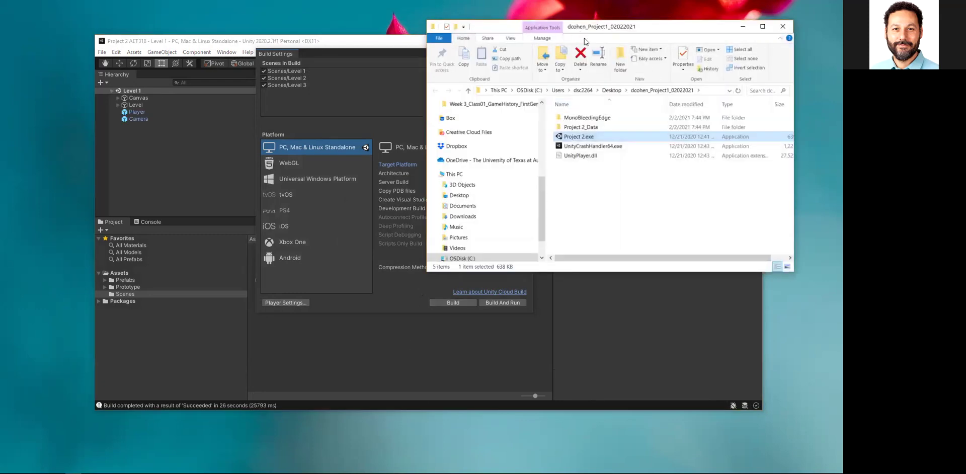
- Launch Project 2.exe from the Windows build folder
{"action": "left_click_drag", "start_coordinate": [581, 30], "coordinate": [434, 35]}
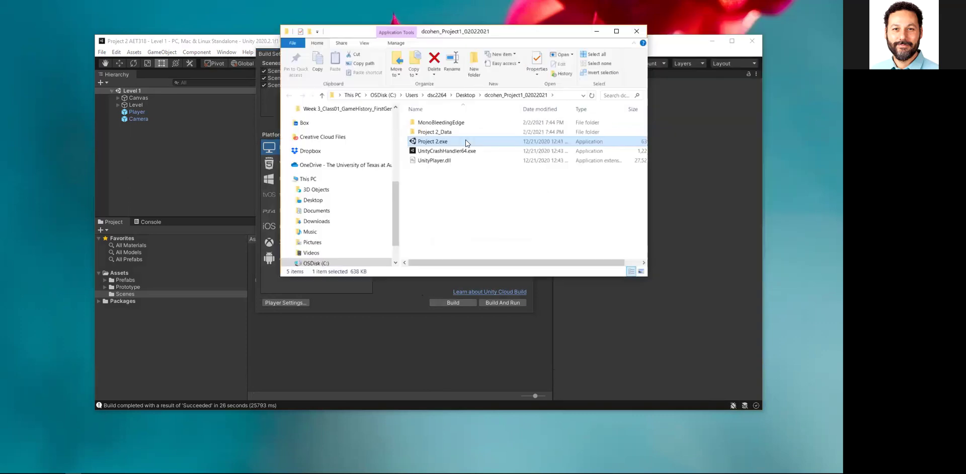
{"action": "mouse_move", "coordinate": [467, 140]}
{"action": "left_click", "coordinate": [499, 245]}
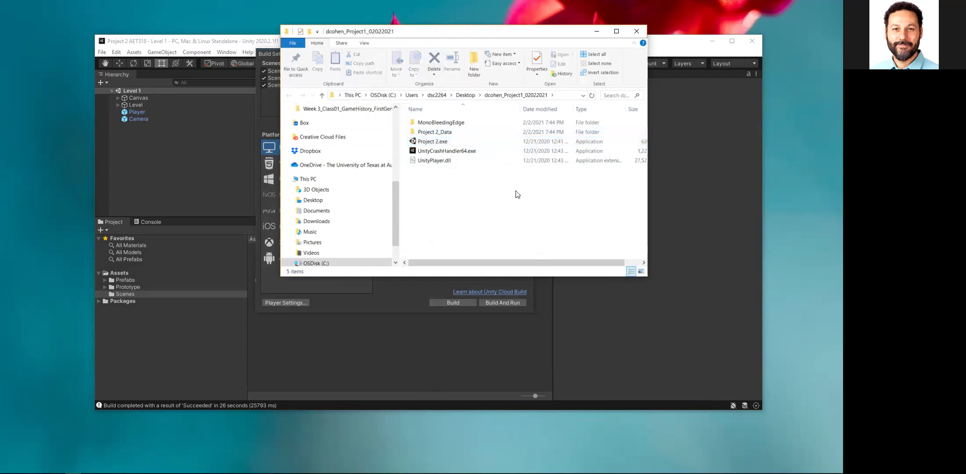
{"action": "left_click_drag", "start_coordinate": [446, 189], "coordinate": [442, 106]}
{"action": "double_click", "coordinate": [438, 141]}
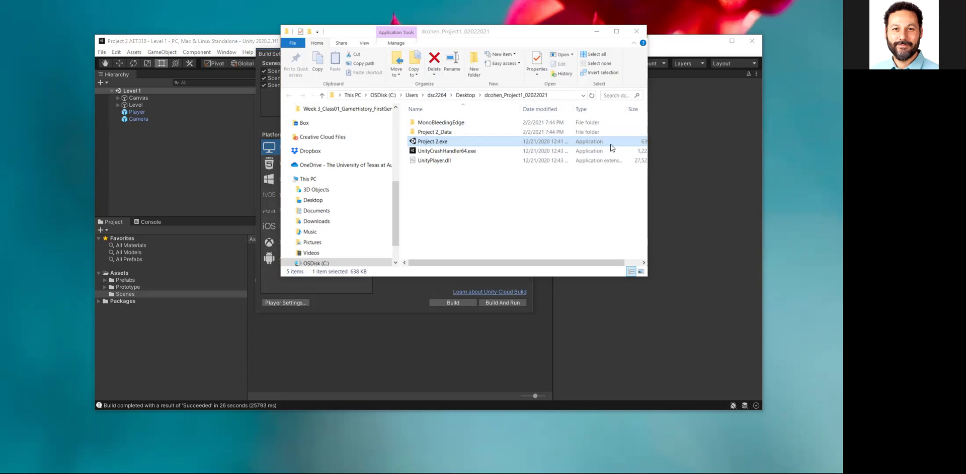
- Move Project 2_Data to the desktop and relaunch to show the missing-data error, then restore the folder
{"action": "left_click", "coordinate": [504, 189]}
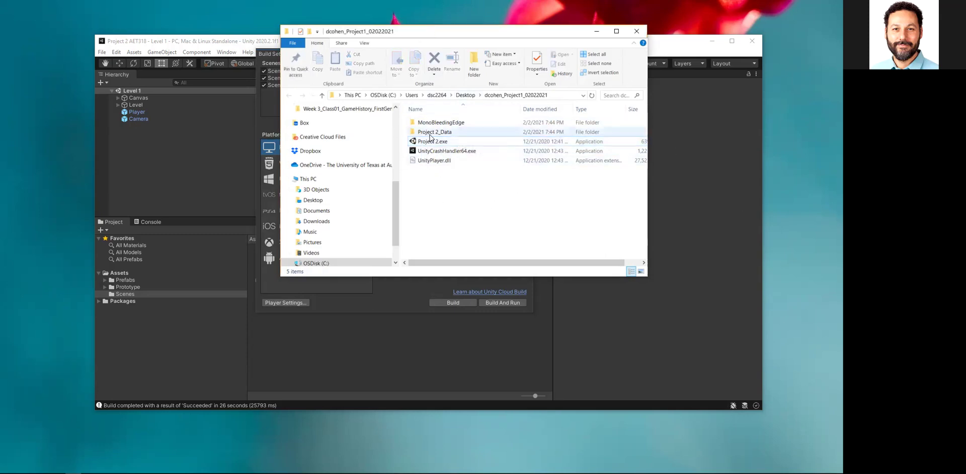
{"action": "left_click_drag", "start_coordinate": [432, 132], "coordinate": [42, 156]}
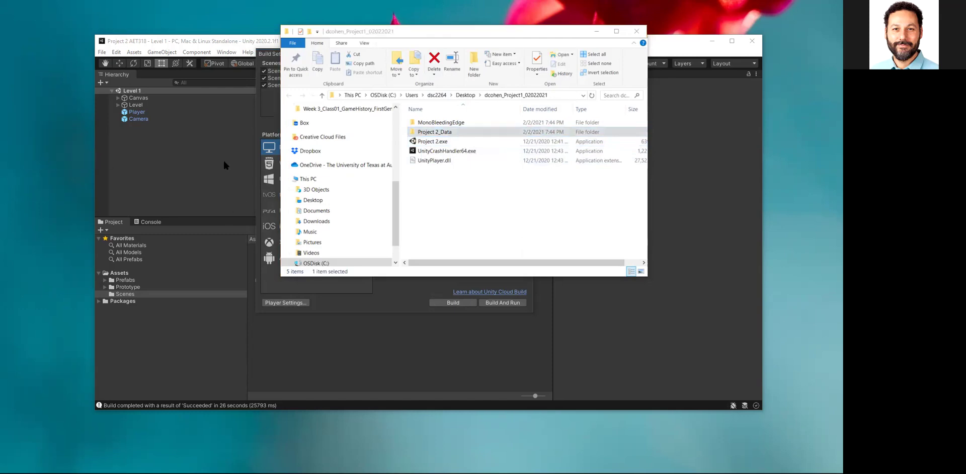
{"action": "double_click", "coordinate": [433, 132]}
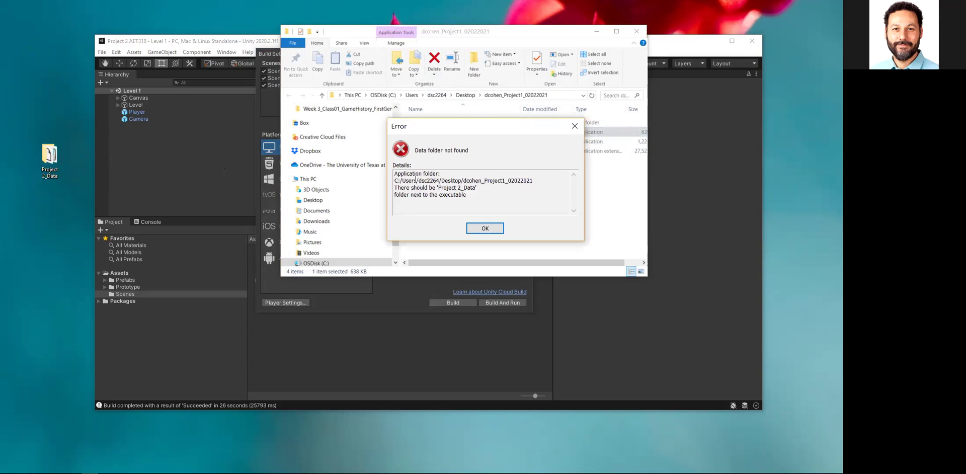
{"action": "left_click", "coordinate": [486, 228]}
{"action": "left_click_drag", "start_coordinate": [50, 156], "coordinate": [471, 211]}
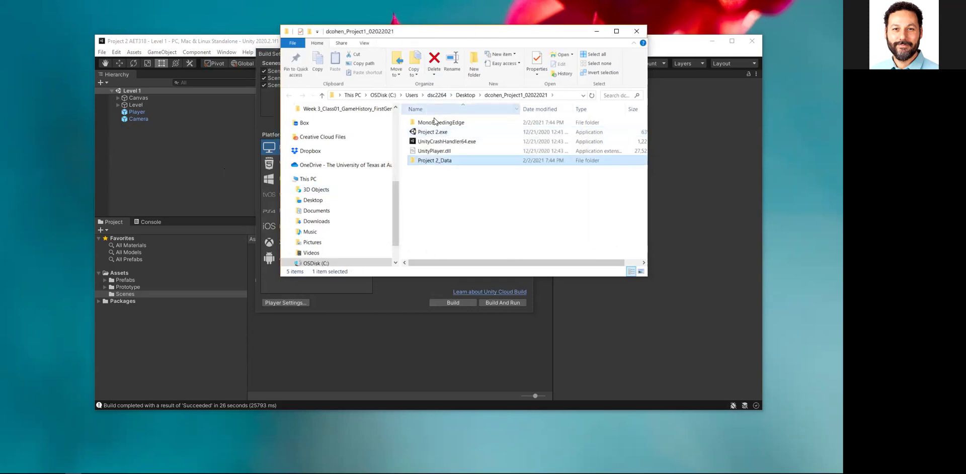
{"action": "left_click_drag", "start_coordinate": [437, 122], "coordinate": [515, 120]}
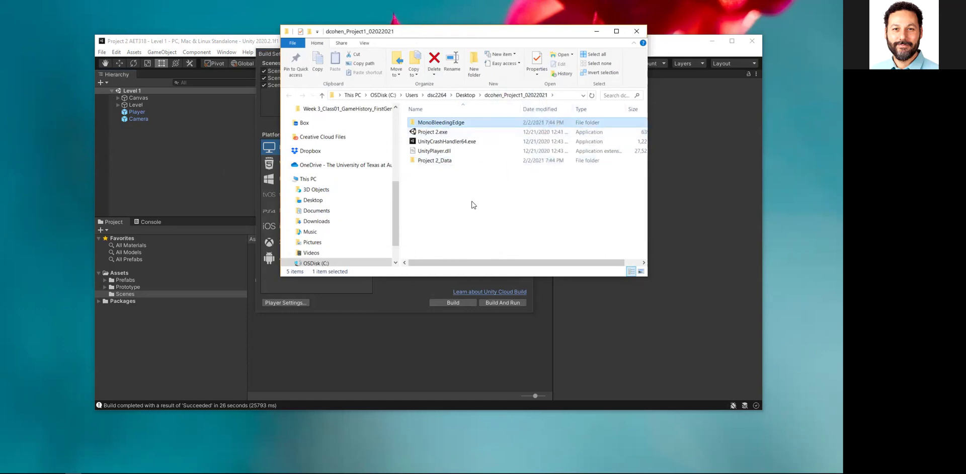
{"action": "left_click", "coordinate": [440, 200]}
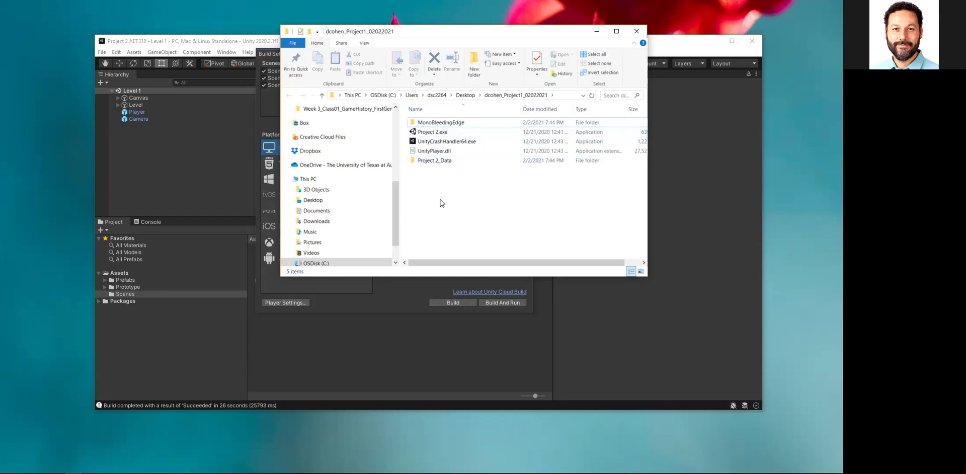
{"action": "left_click", "coordinate": [498, 132]}
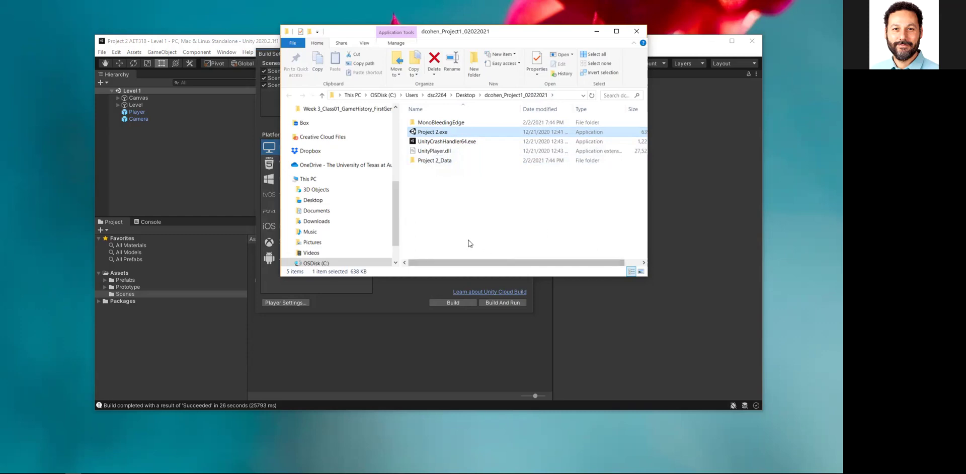
- Zip the dated build folder on the Desktop with 7-Zip, then minimize File Explorer
{"action": "left_click", "coordinate": [465, 95]}
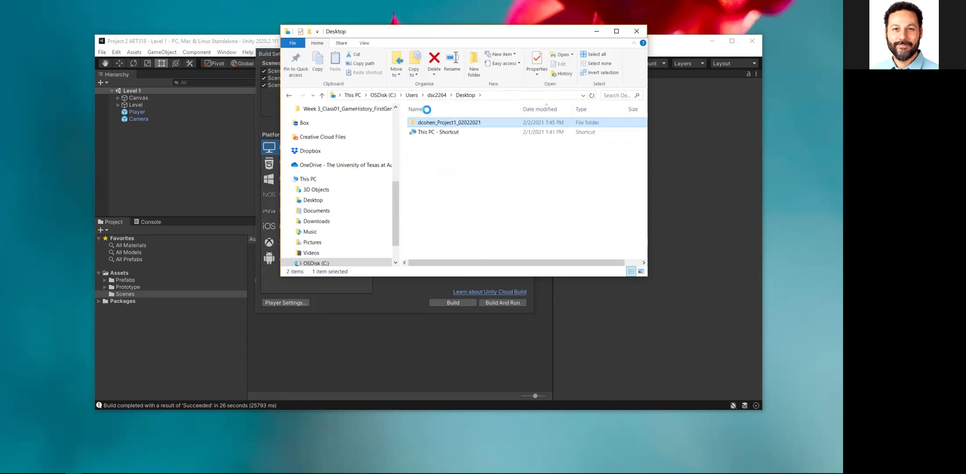
{"action": "right_click", "coordinate": [457, 124]}
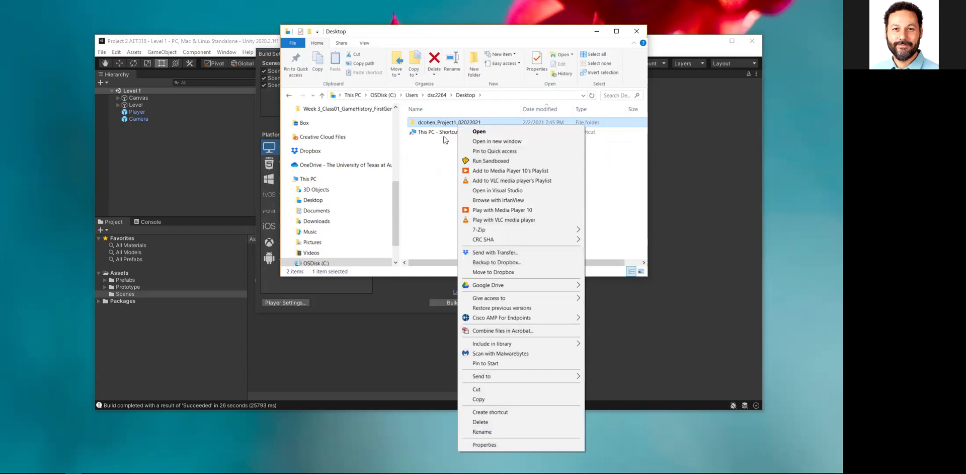
{"action": "mouse_move", "coordinate": [512, 231]}
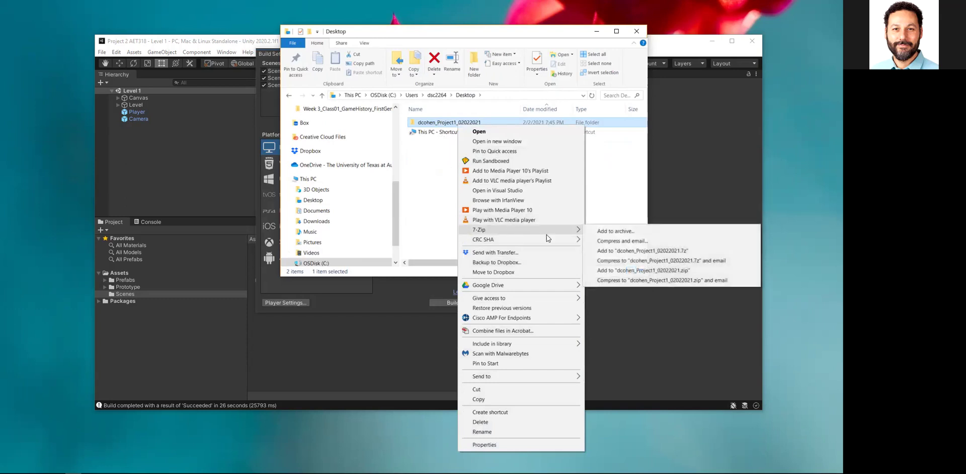
{"action": "left_click", "coordinate": [622, 270]}
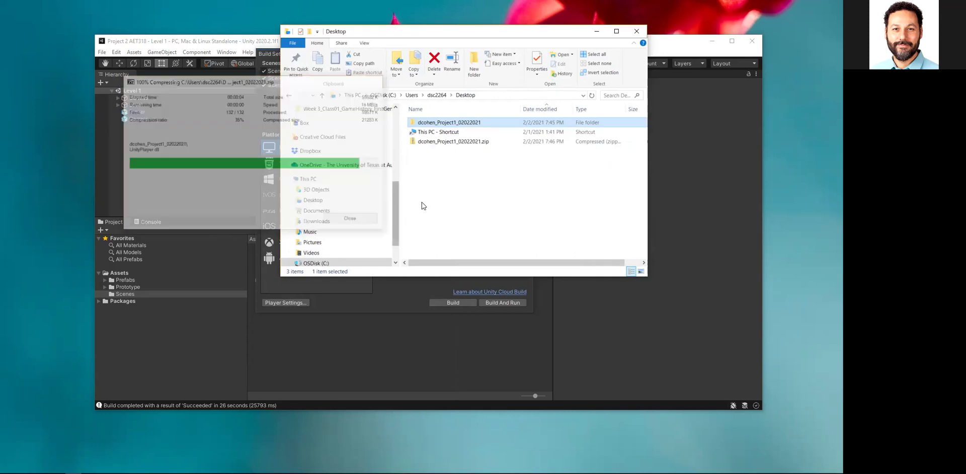
{"action": "left_click", "coordinate": [428, 143]}
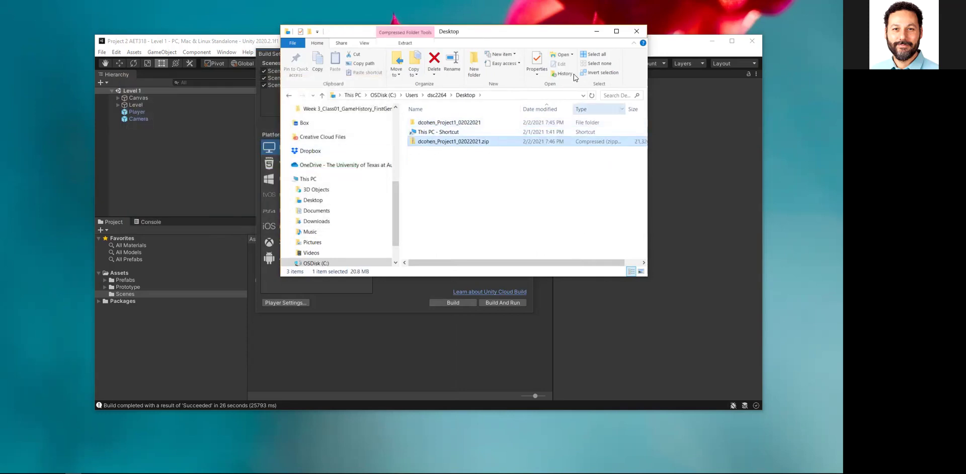
{"action": "left_click_drag", "start_coordinate": [570, 36], "coordinate": [571, 35]}
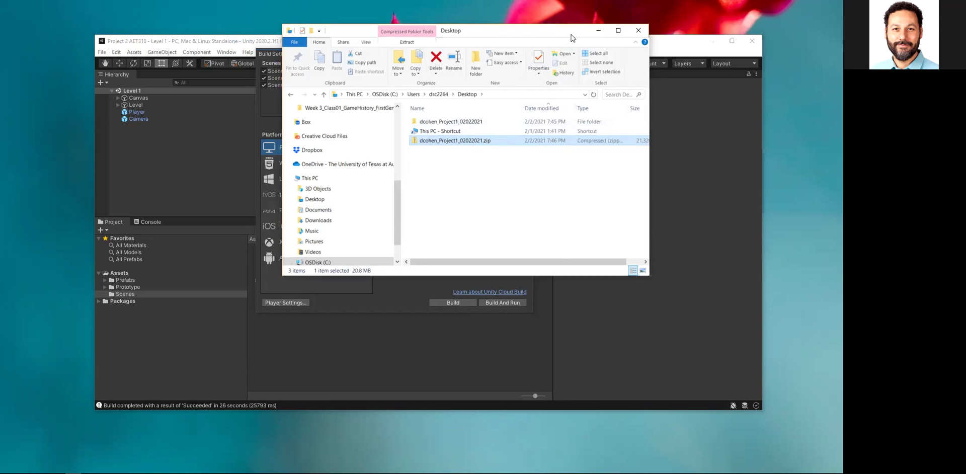
{"action": "left_click", "coordinate": [599, 30]}
- Change the standalone Target Platform from Windows to macOS
{"action": "left_click", "coordinate": [484, 165]}
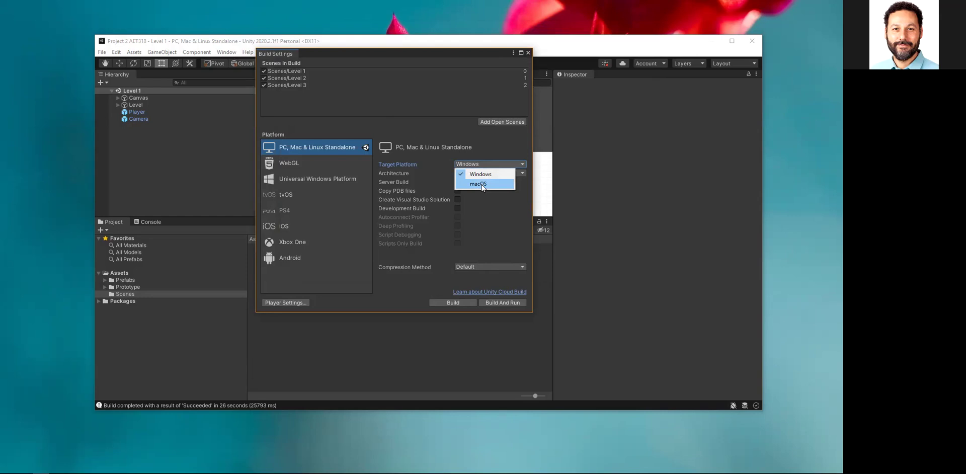
{"action": "key", "text": "Escape"}
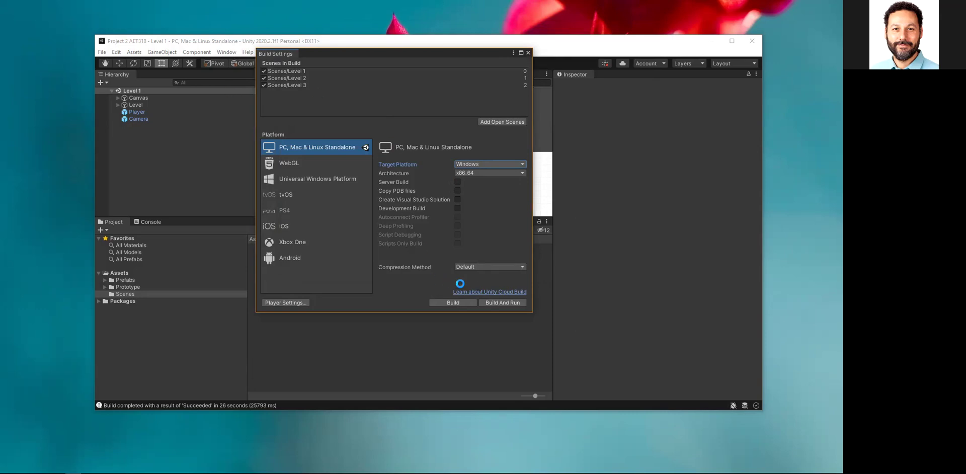
{"action": "key", "text": "Down"}
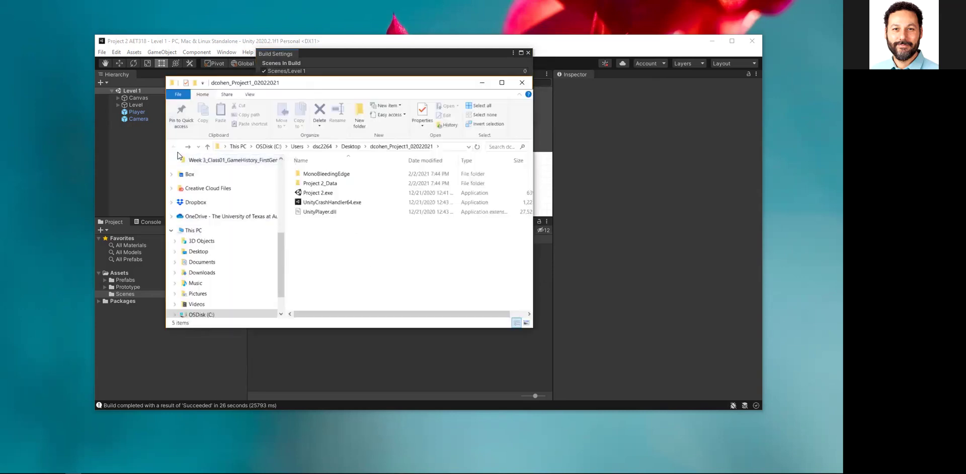
- Create a 'Project 2 Game Builds' folder on the Desktop and move the dated build folder into it
{"action": "left_click", "coordinate": [352, 147]}
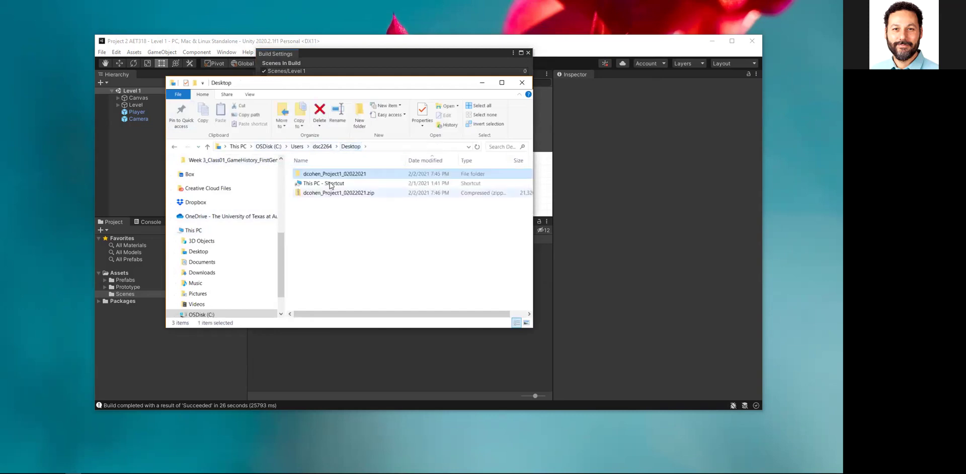
{"action": "right_click", "coordinate": [323, 222]}
{"action": "mouse_move", "coordinate": [380, 350]}
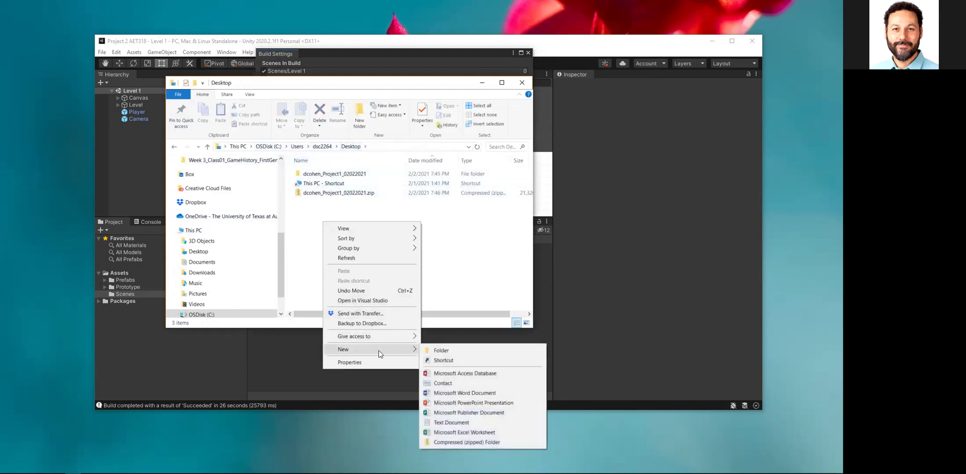
{"action": "left_click", "coordinate": [439, 351]}
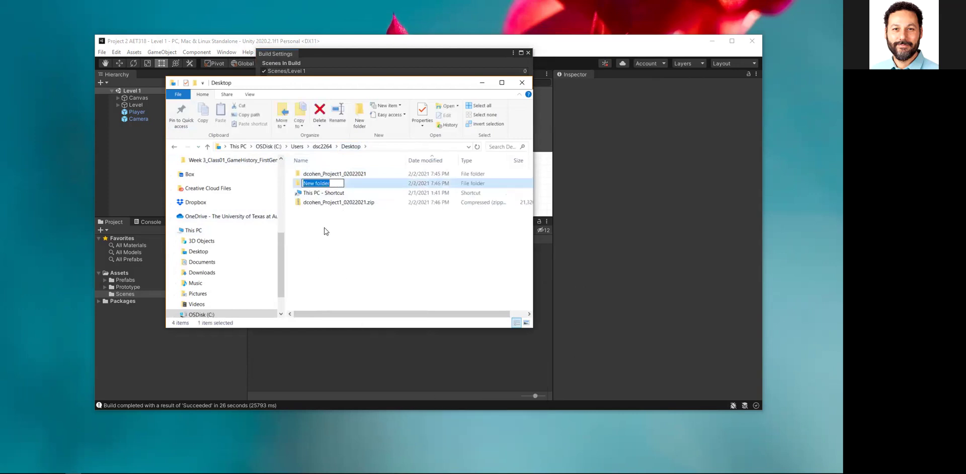
{"action": "type", "text": "Project 2 Game Builds"}
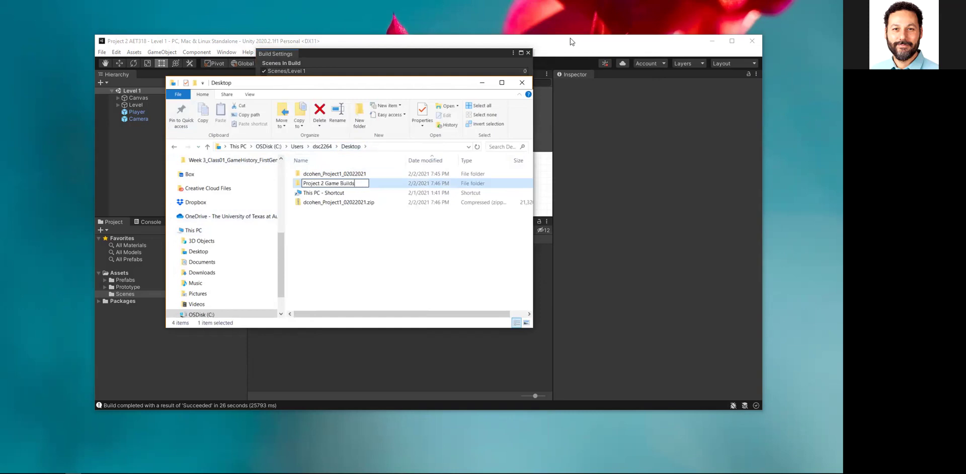
{"action": "key", "text": "Return"}
{"action": "left_click", "coordinate": [353, 223]}
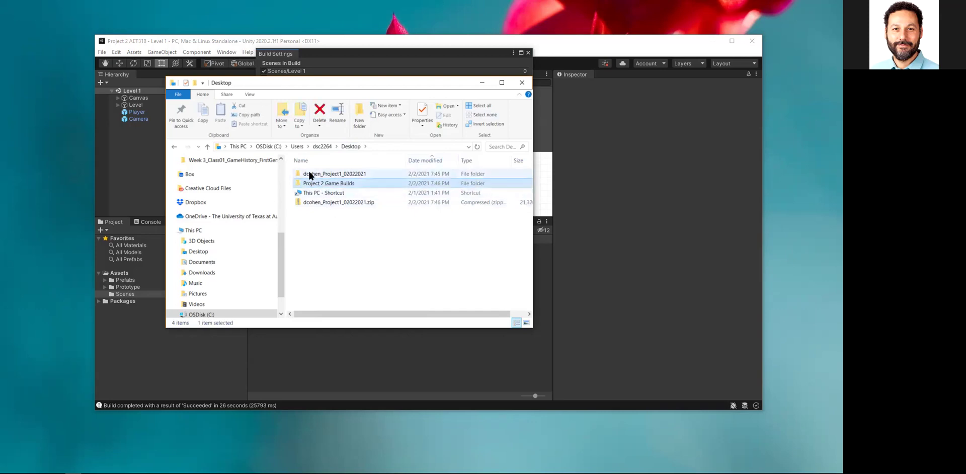
{"action": "left_click_drag", "start_coordinate": [309, 174], "coordinate": [317, 190]}
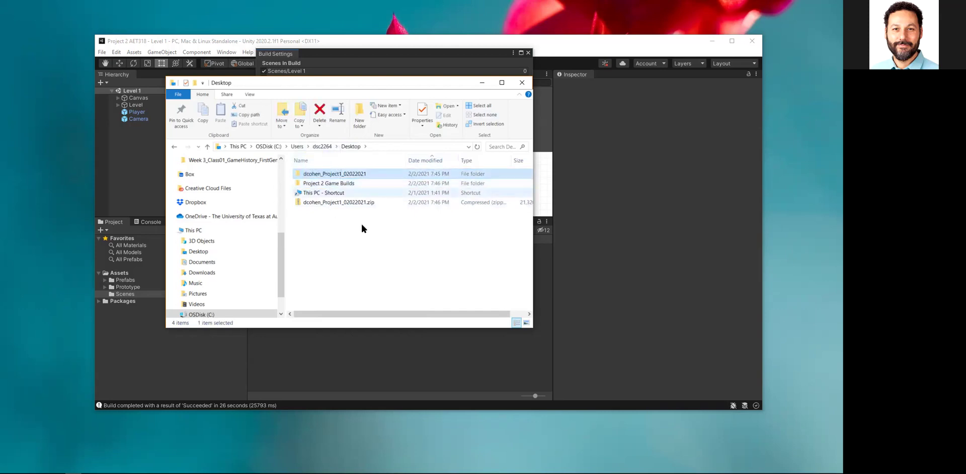
- Inside Project 2 Game Builds, create a 'PC Build' folder and move the Windows build into it
{"action": "double_click", "coordinate": [327, 174]}
{"action": "right_click", "coordinate": [324, 247]}
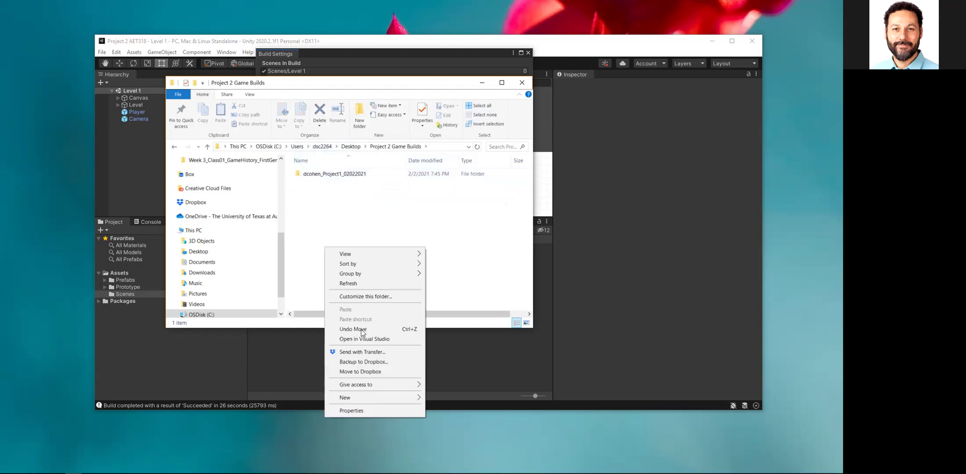
{"action": "mouse_move", "coordinate": [346, 398]}
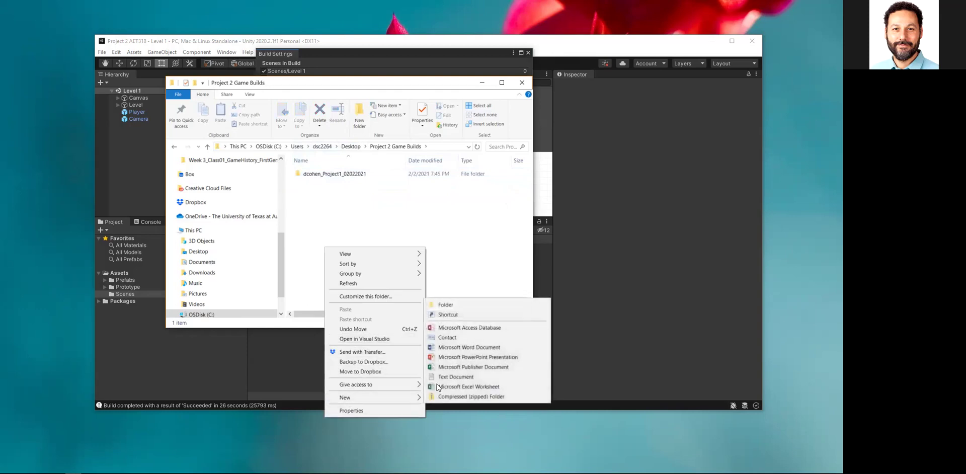
{"action": "left_click", "coordinate": [432, 305]}
{"action": "type", "text": "PC Build"}
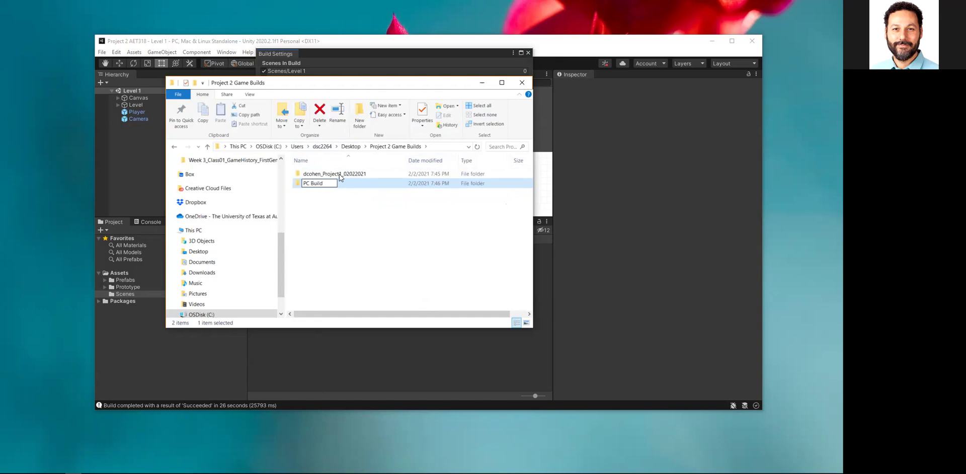
{"action": "left_click_drag", "start_coordinate": [339, 174], "coordinate": [324, 208]}
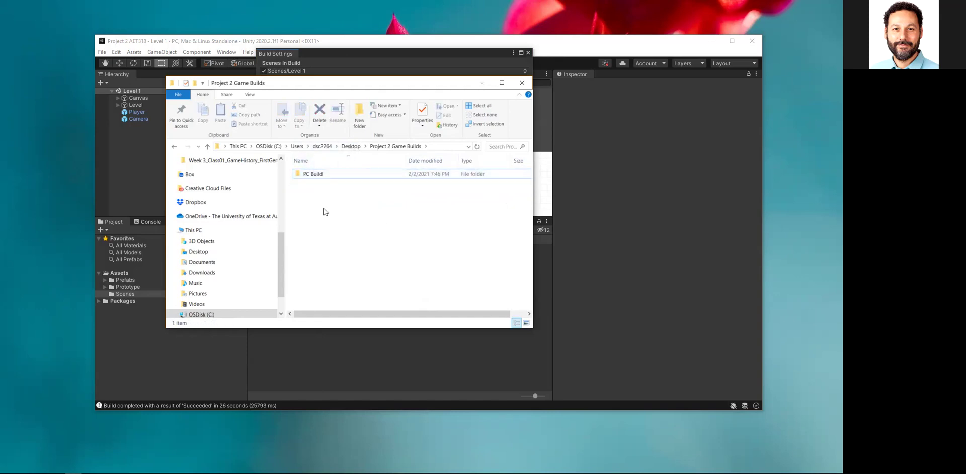
- Add an empty 'Mac Build' folder beside PC Build
{"action": "right_click", "coordinate": [322, 206]}
{"action": "mouse_move", "coordinate": [343, 355]}
{"action": "left_click", "coordinate": [438, 356]}
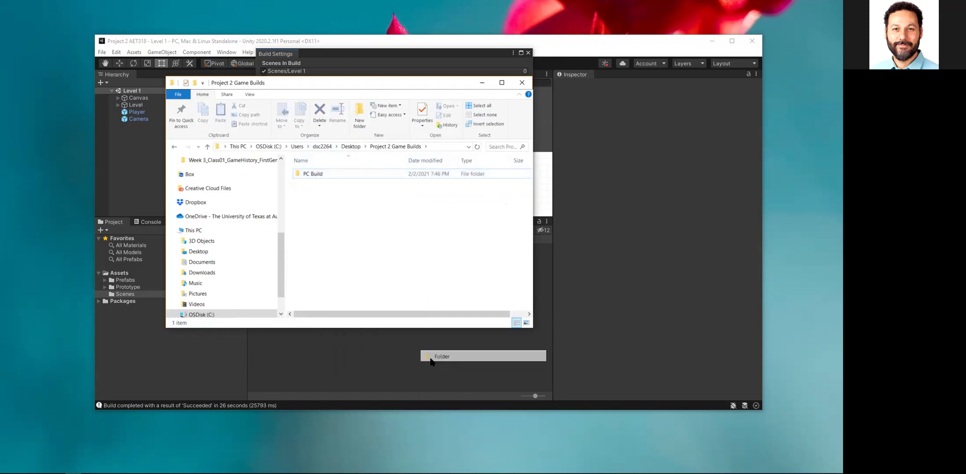
{"action": "type", "text": "Mac Build"}
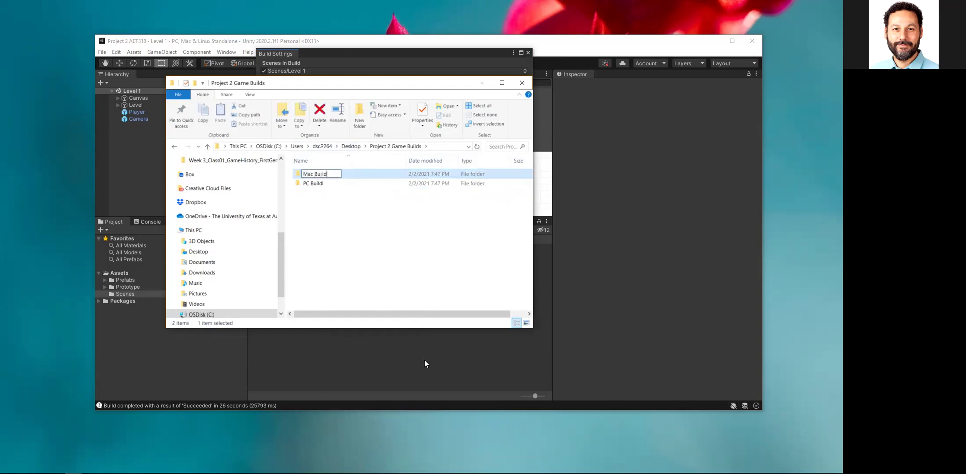
{"action": "key", "text": "Return"}
- Build the macOS version into Desktop > Project 2 Game Builds > Mac Build
{"action": "left_click", "coordinate": [503, 64]}
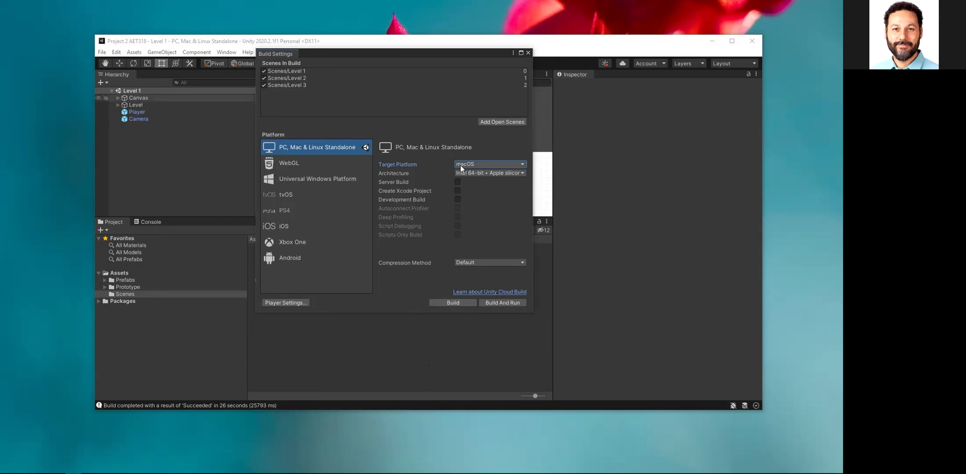
{"action": "left_click", "coordinate": [454, 302]}
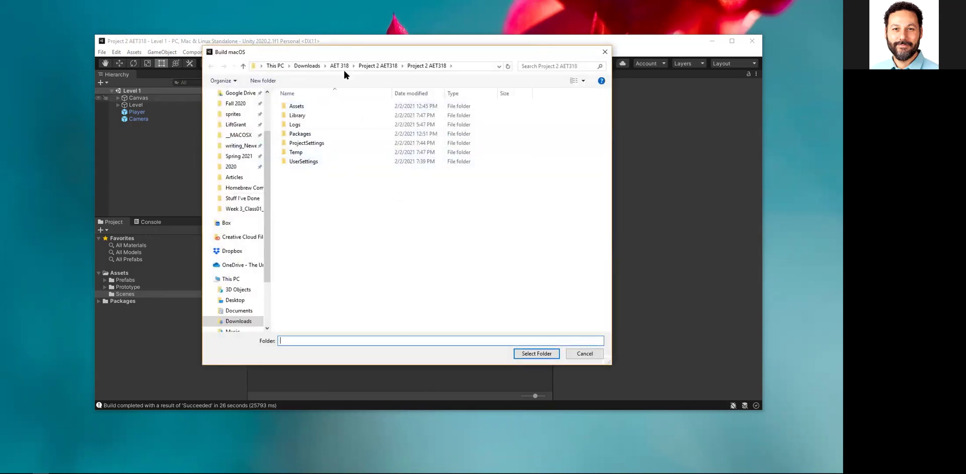
{"action": "left_click", "coordinate": [340, 66]}
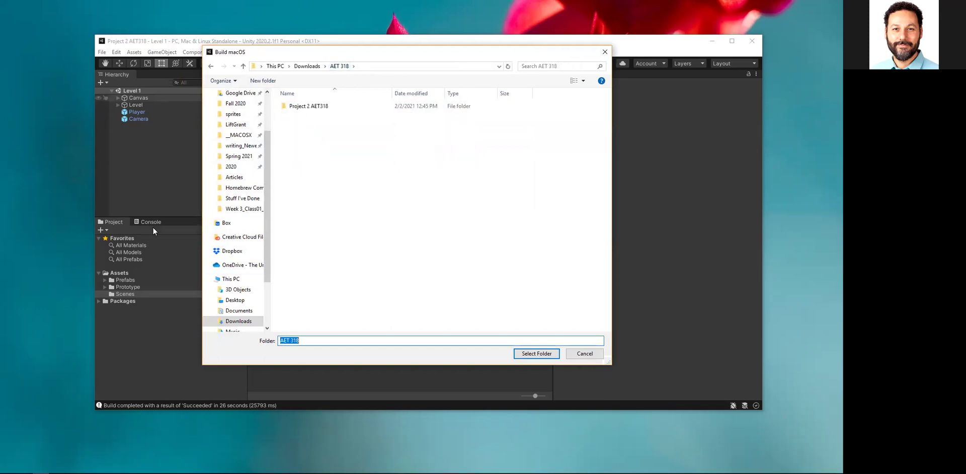
{"action": "left_click", "coordinate": [307, 66]}
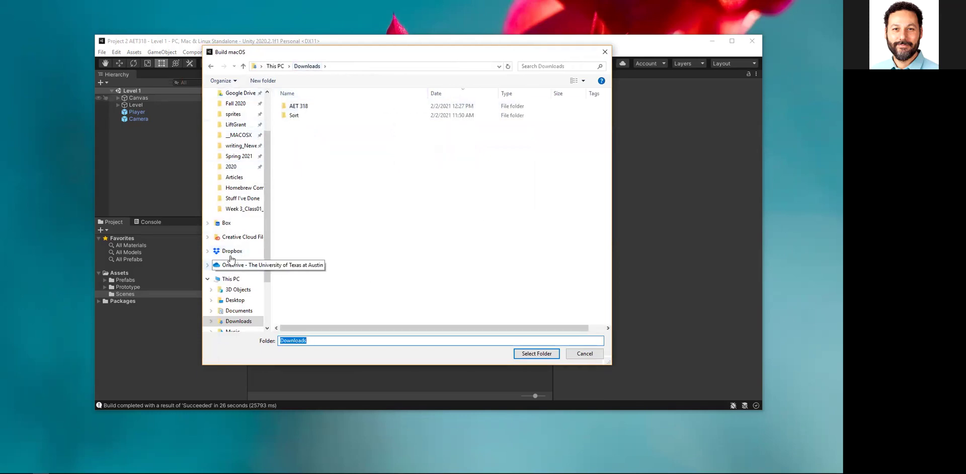
{"action": "scroll", "coordinate": [264, 164], "scroll_direction": "up", "scroll_amount": 2}
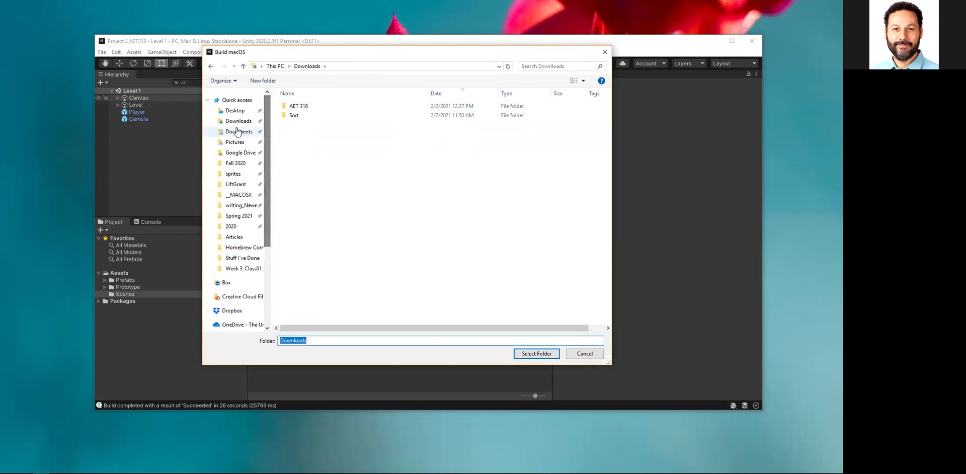
{"action": "left_click", "coordinate": [233, 111]}
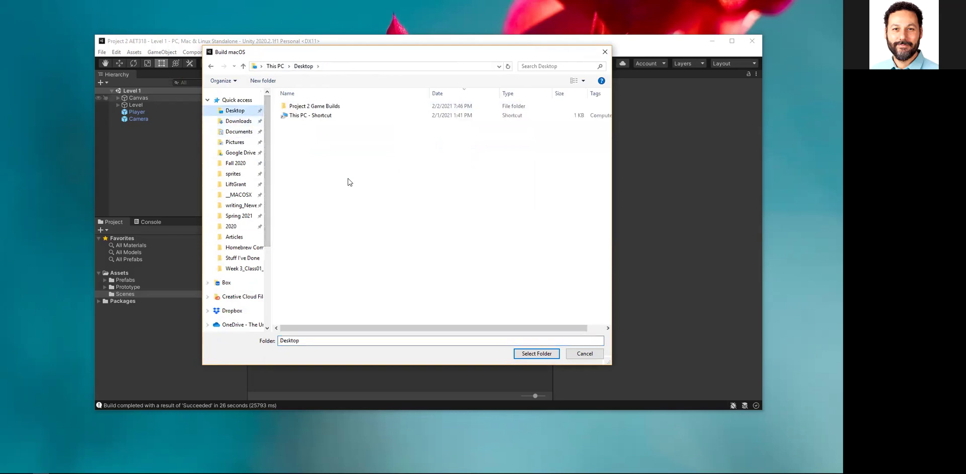
{"action": "double_click", "coordinate": [310, 107]}
{"action": "double_click", "coordinate": [304, 107]}
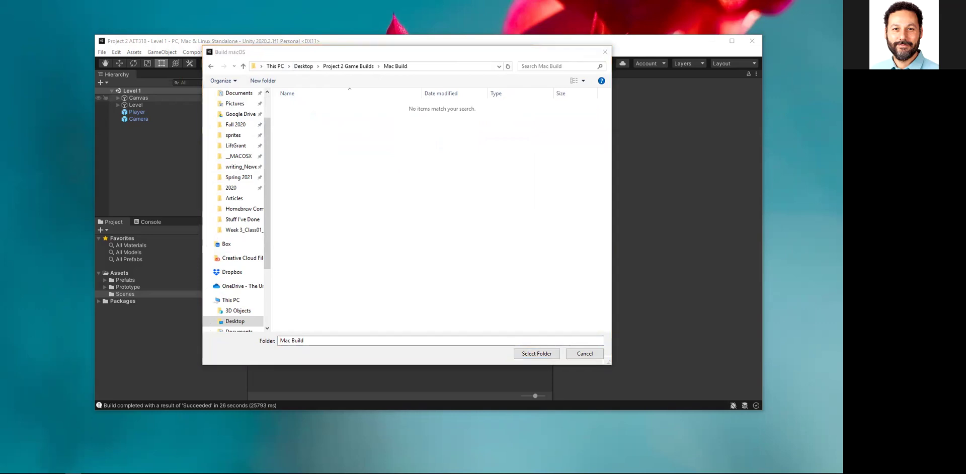
{"action": "left_click", "coordinate": [525, 356]}
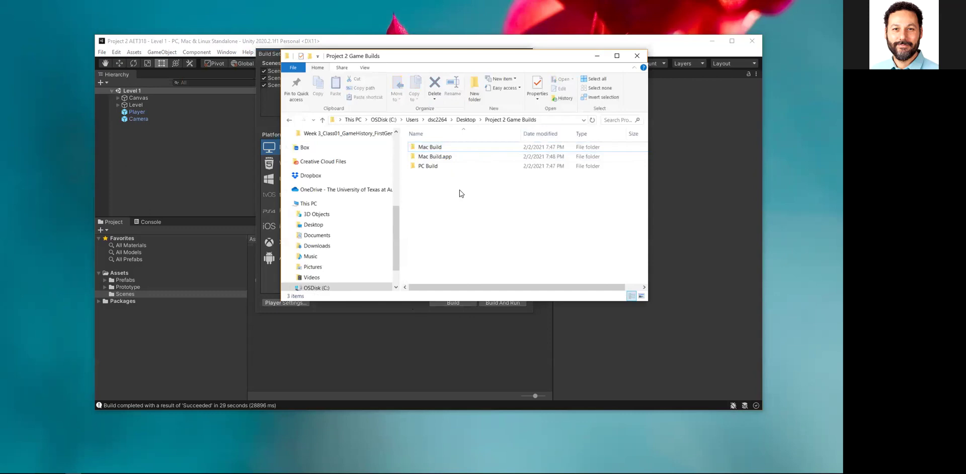
- Move Mac Build.app into the Mac Build folder
{"action": "left_click", "coordinate": [417, 149]}
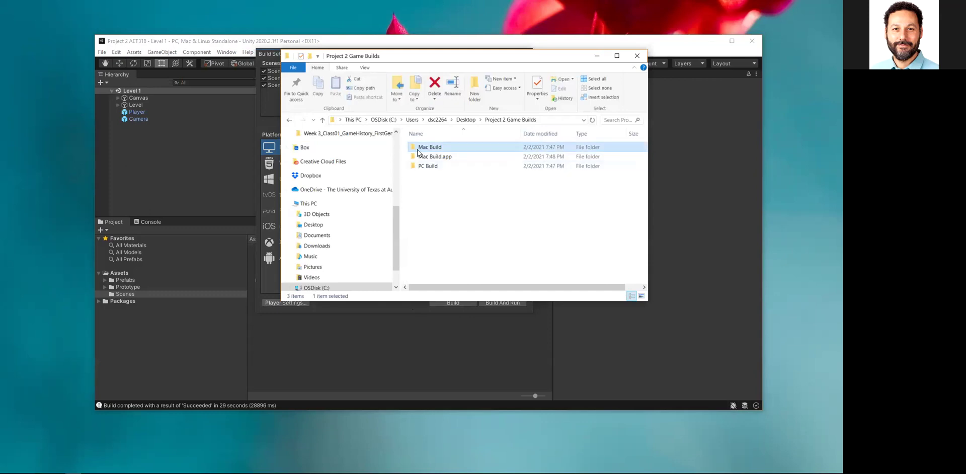
{"action": "double_click", "coordinate": [419, 150]}
{"action": "left_click", "coordinate": [289, 119]}
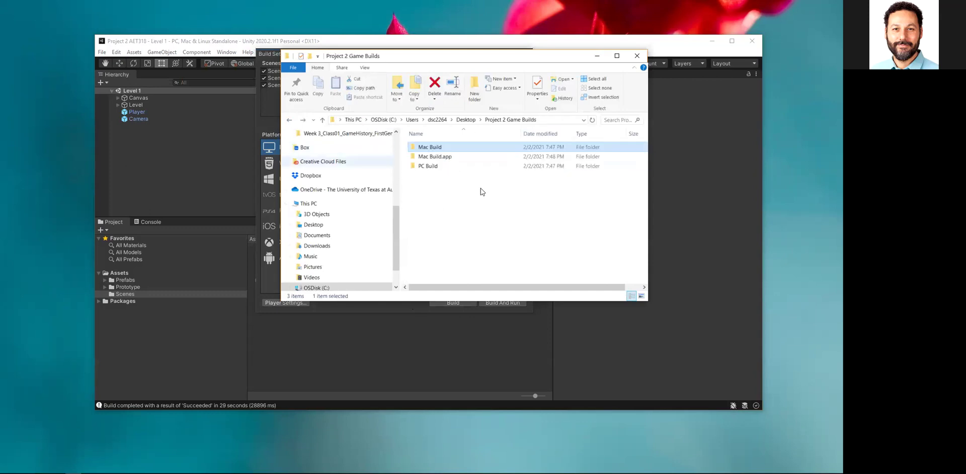
{"action": "left_click", "coordinate": [430, 158]}
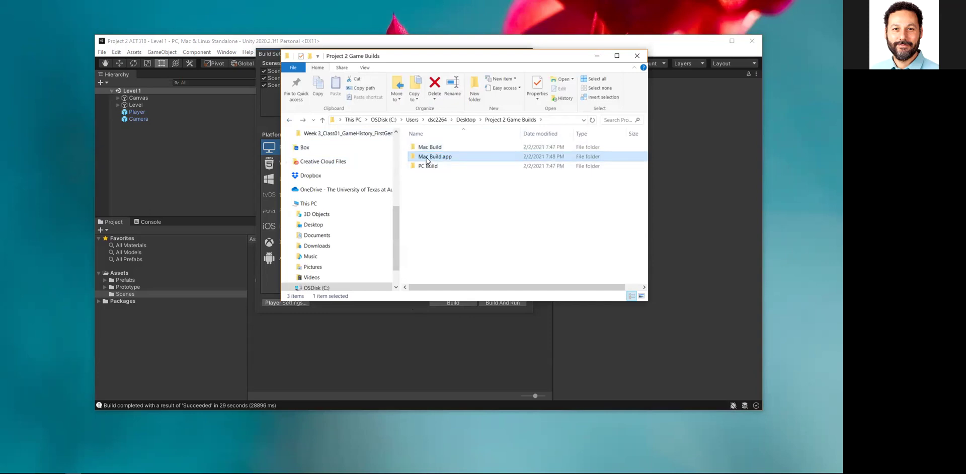
{"action": "left_click_drag", "start_coordinate": [454, 155], "coordinate": [428, 148]}
{"action": "left_click", "coordinate": [420, 150]}
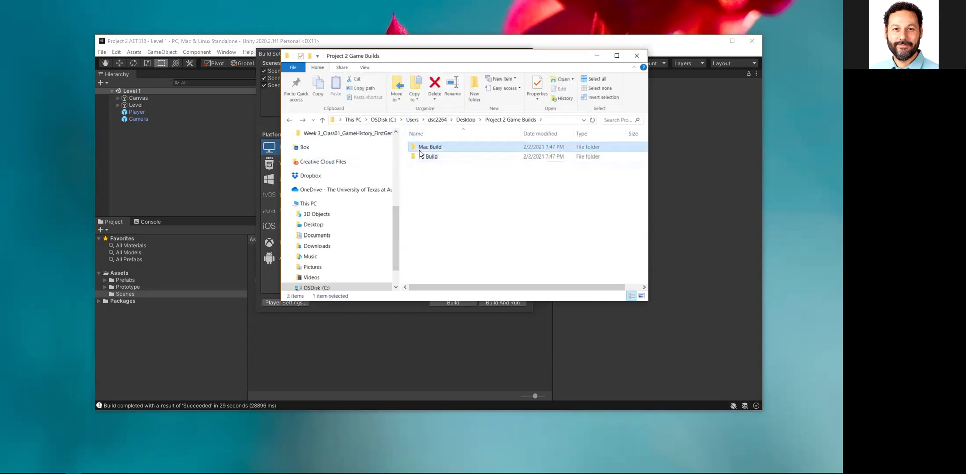
- Check Mac Build.app and its Contents inside Mac Build, then return to Project 2 Game Builds
{"action": "double_click", "coordinate": [420, 149]}
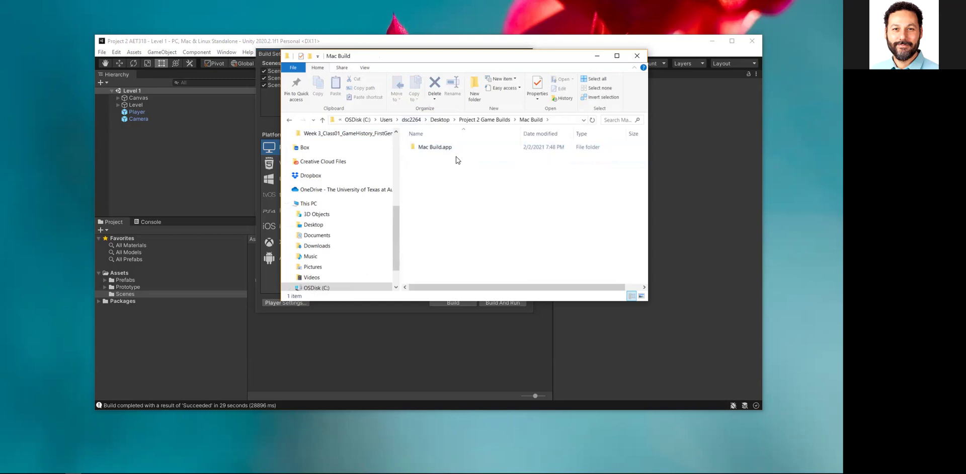
{"action": "double_click", "coordinate": [426, 149]}
{"action": "double_click", "coordinate": [429, 148]}
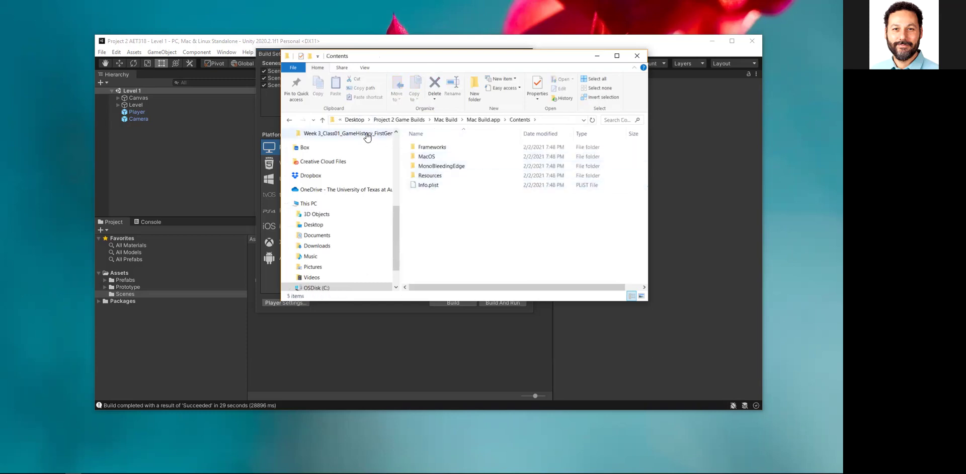
{"action": "left_click", "coordinate": [289, 119]}
{"action": "left_click", "coordinate": [290, 120]}
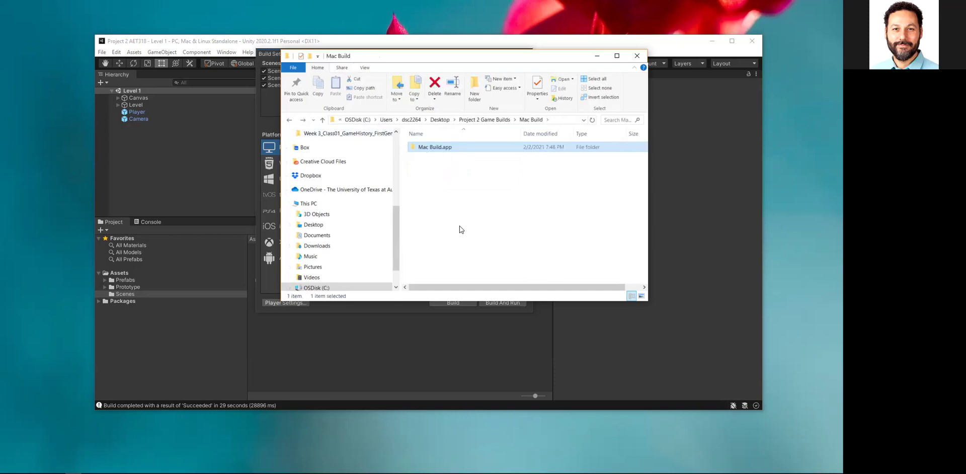
{"action": "left_click", "coordinate": [290, 120]}
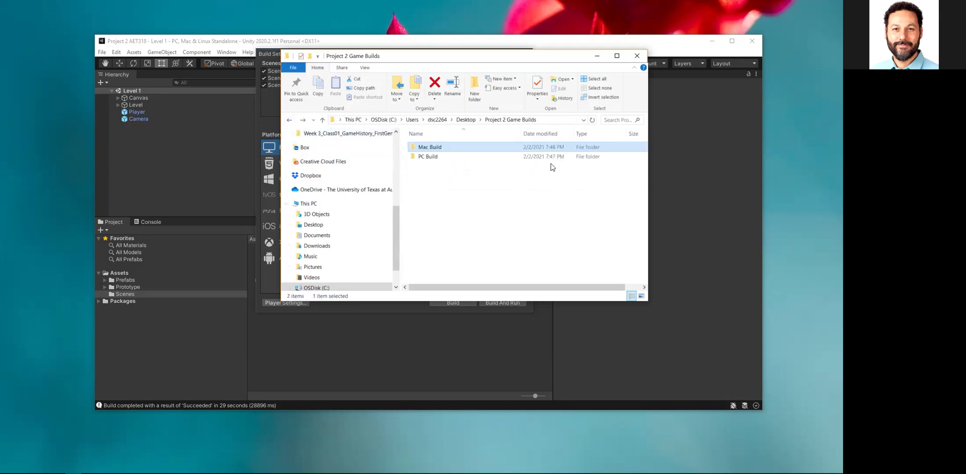
- Move File Explorer aside and go up from the Mac Build folder to the Desktop
{"action": "left_click_drag", "start_coordinate": [529, 51], "coordinate": [575, 91]}
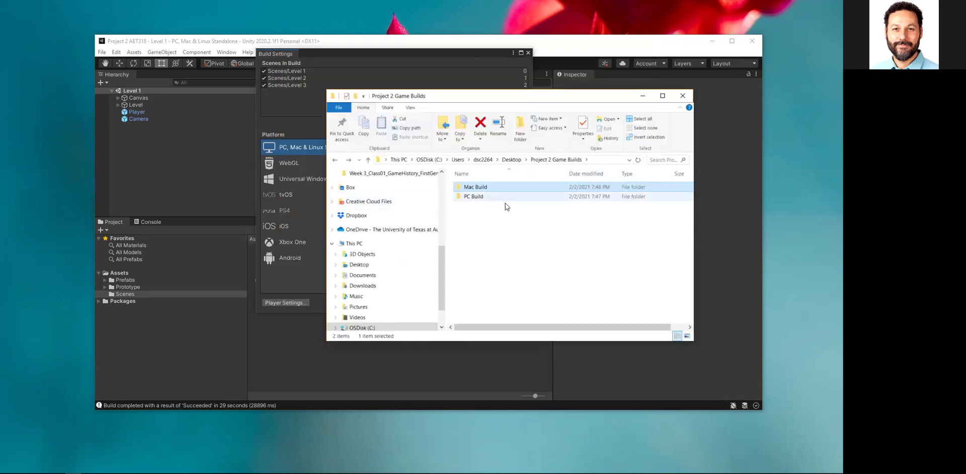
{"action": "left_click", "coordinate": [488, 227]}
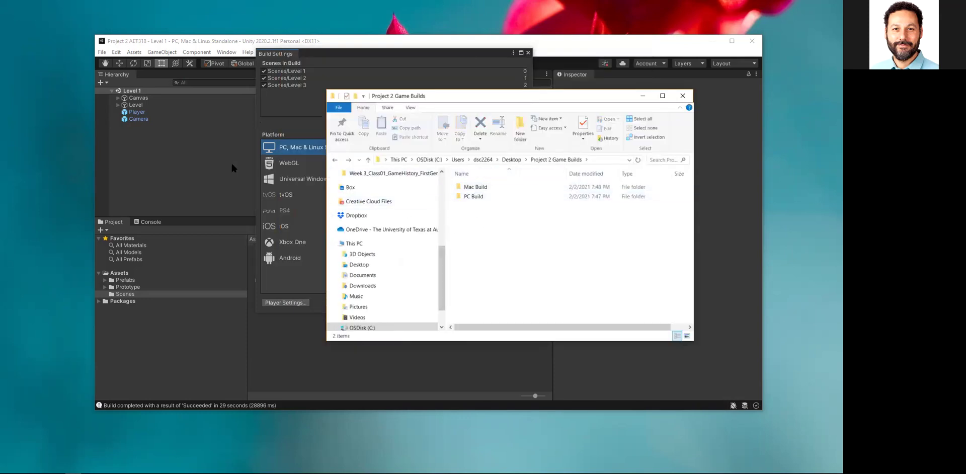
{"action": "left_click", "coordinate": [335, 160]}
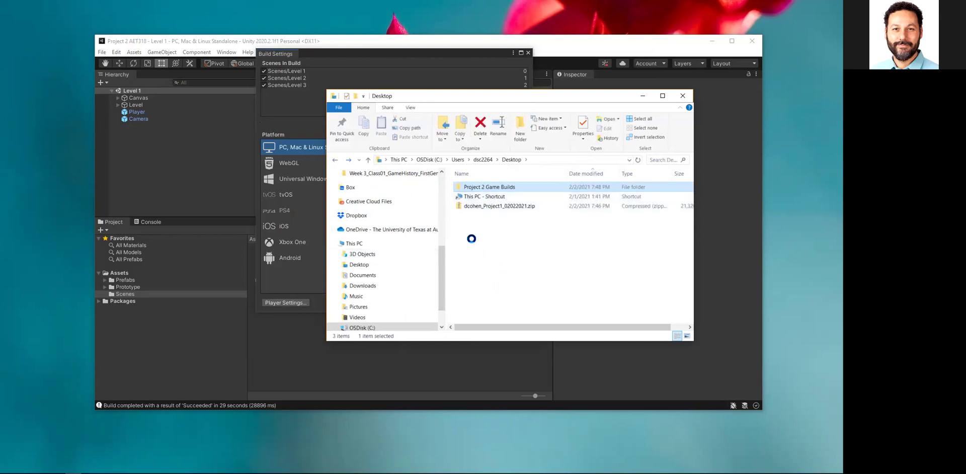
- Bring up and dismiss the Project 2 Game Builds context menu, then minimise Explorer to return to Unity
{"action": "key", "text": "shift+F10"}
{"action": "mouse_move", "coordinate": [498, 251]}
{"action": "left_click", "coordinate": [670, 226]}
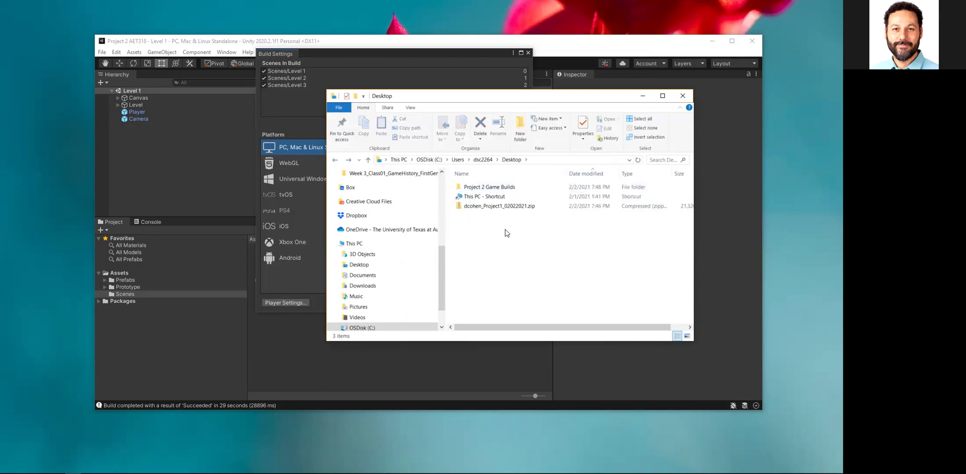
{"action": "left_click", "coordinate": [492, 206]}
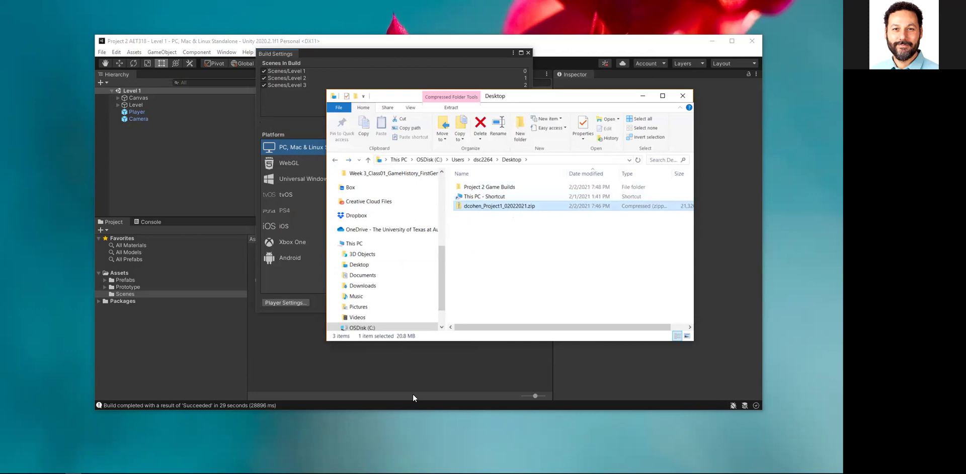
{"action": "left_click", "coordinate": [644, 96]}
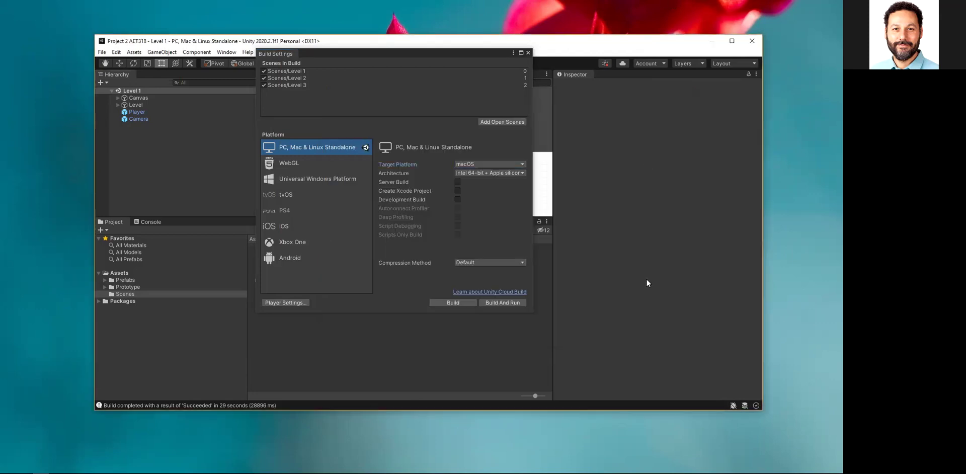